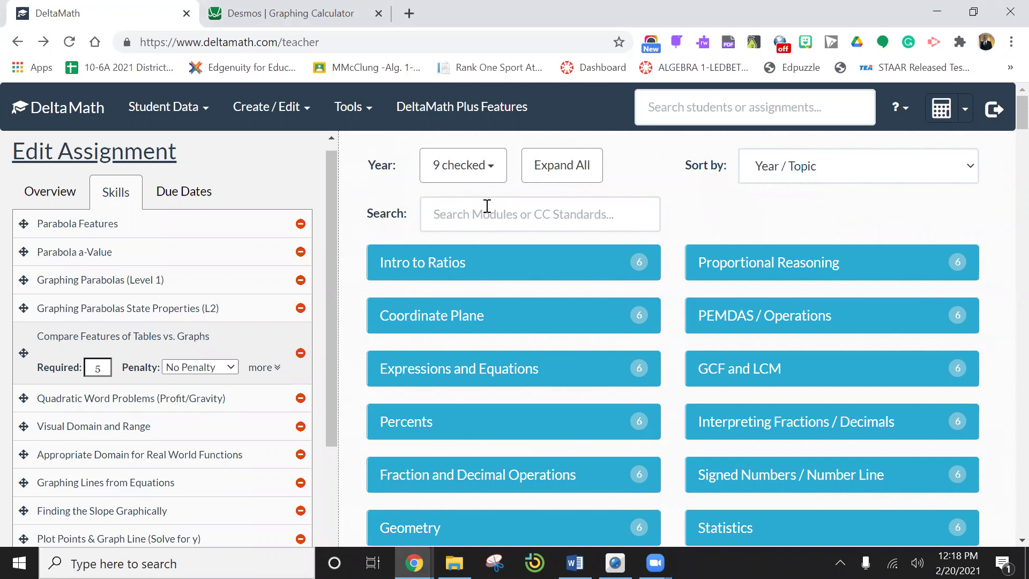
Glance at the assignment overview, then open a Compare Features of Tables vs. Graphs problem.
{"action": "left_click", "coordinate": [39, 203]}
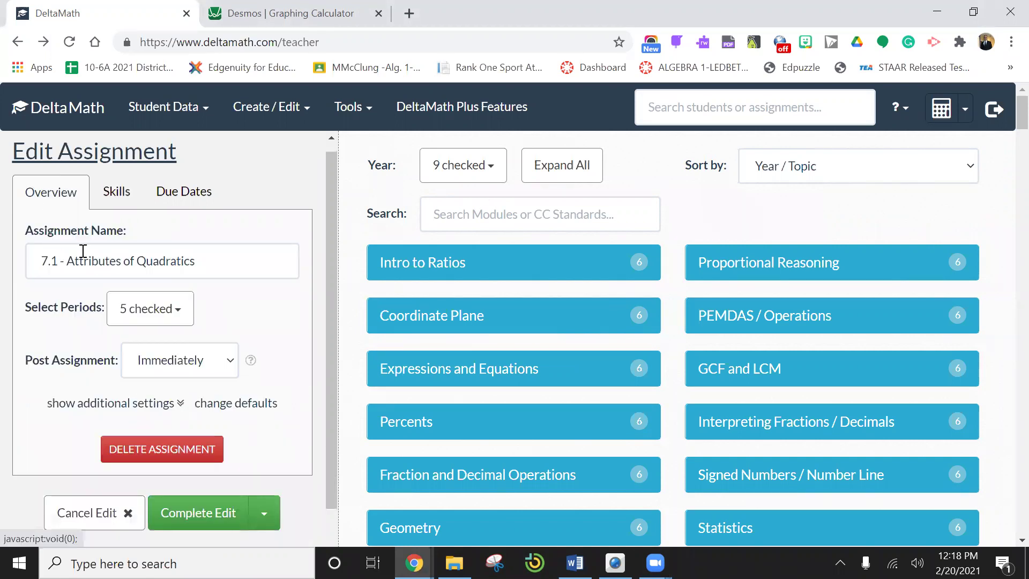
{"action": "left_click", "coordinate": [121, 191]}
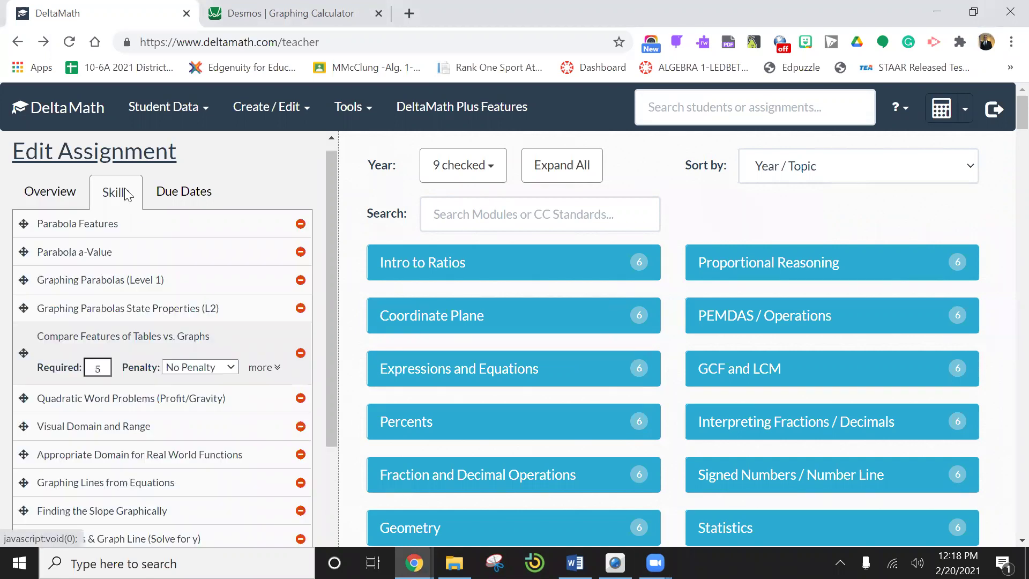
{"action": "left_click", "coordinate": [103, 346]}
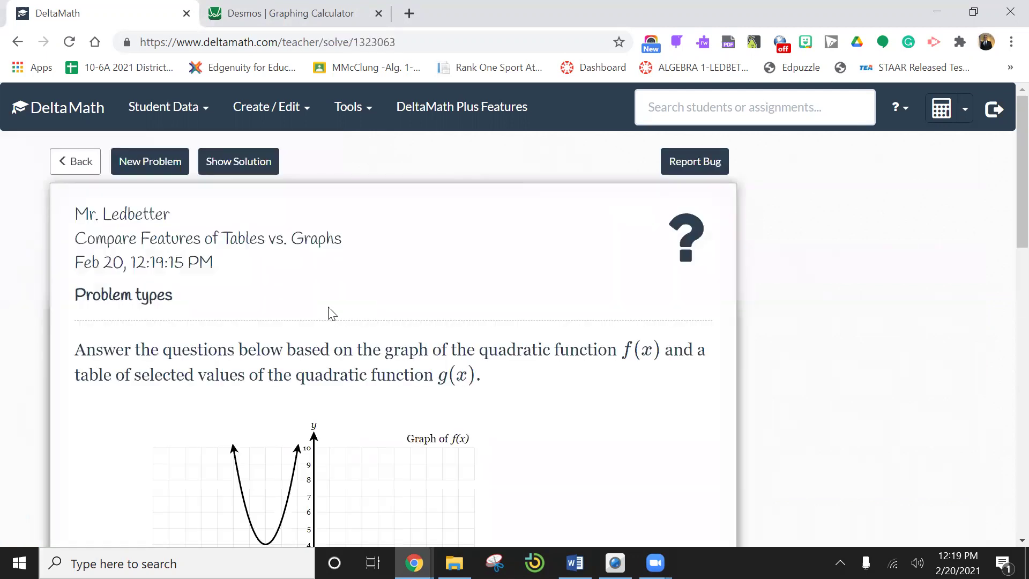
{"action": "scroll", "coordinate": [329, 313], "scroll_direction": "down", "scroll_amount": 2}
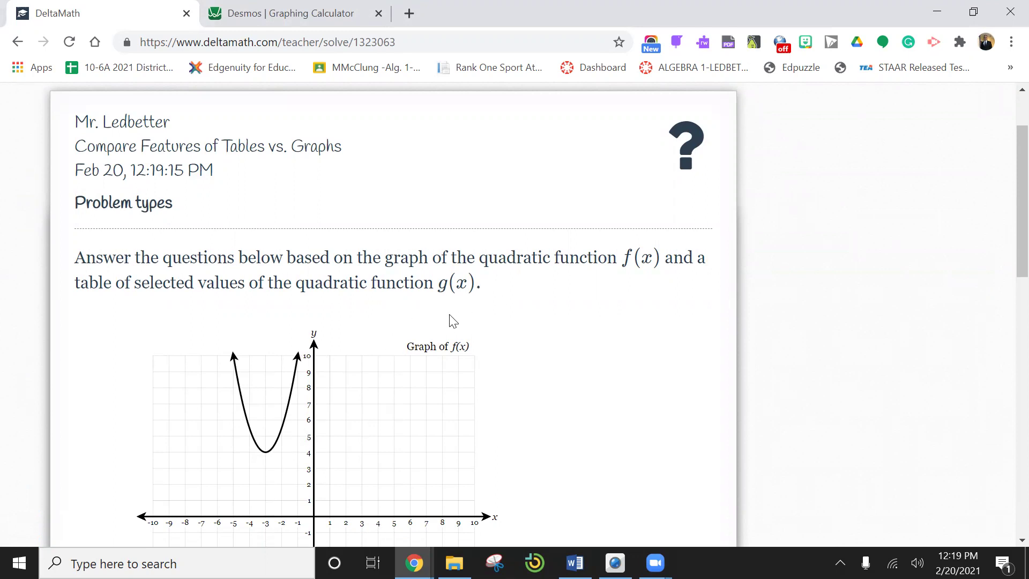
{"action": "scroll", "coordinate": [453, 320], "scroll_direction": "down", "scroll_amount": 10}
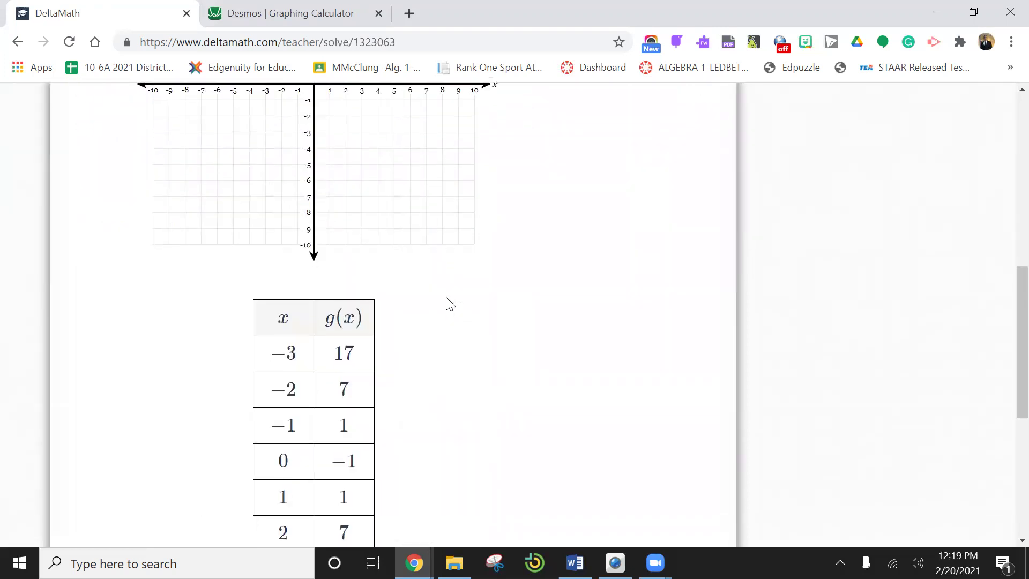
Review the graph of f(x), the table of g(x) and the blank answer sentence.
{"action": "scroll", "coordinate": [447, 303], "scroll_direction": "up", "scroll_amount": 5}
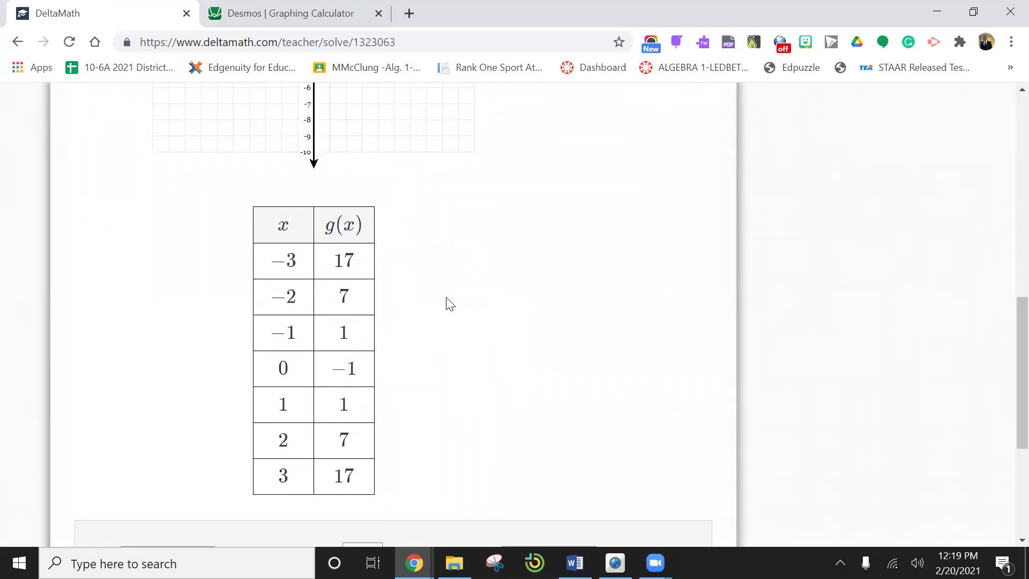
{"action": "scroll", "coordinate": [328, 221], "scroll_direction": "down", "scroll_amount": 3}
{"action": "scroll", "coordinate": [533, 271], "scroll_direction": "up", "scroll_amount": 6}
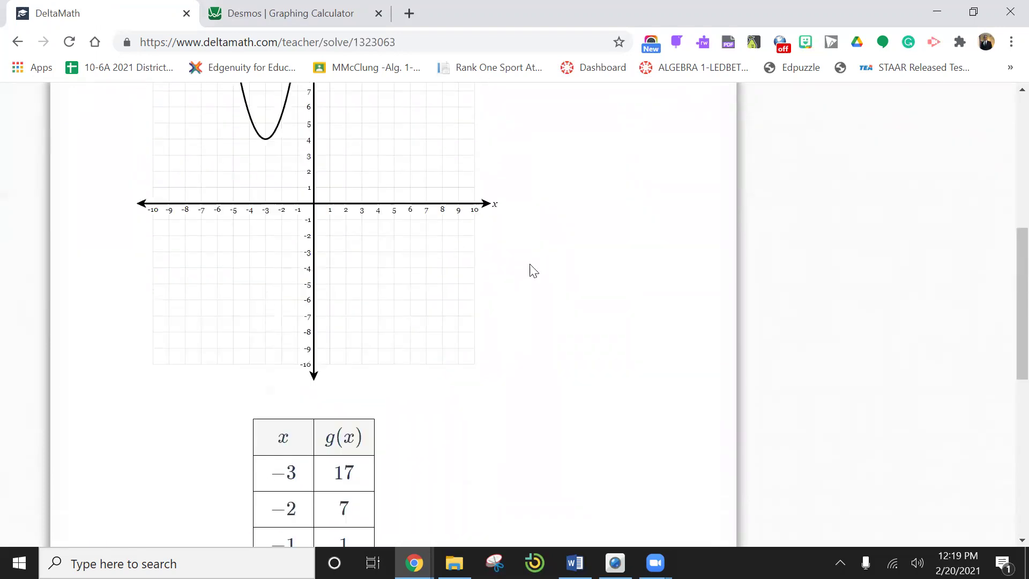
{"action": "scroll", "coordinate": [533, 270], "scroll_direction": "down", "scroll_amount": 2}
{"action": "scroll", "coordinate": [533, 271], "scroll_direction": "up", "scroll_amount": 1}
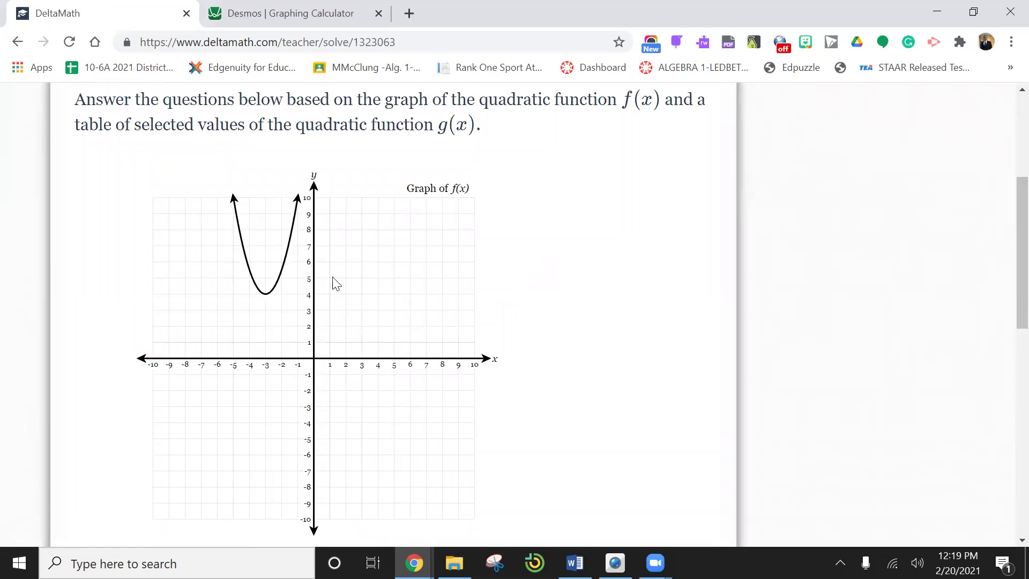
{"action": "scroll", "coordinate": [339, 333], "scroll_direction": "down", "scroll_amount": 4}
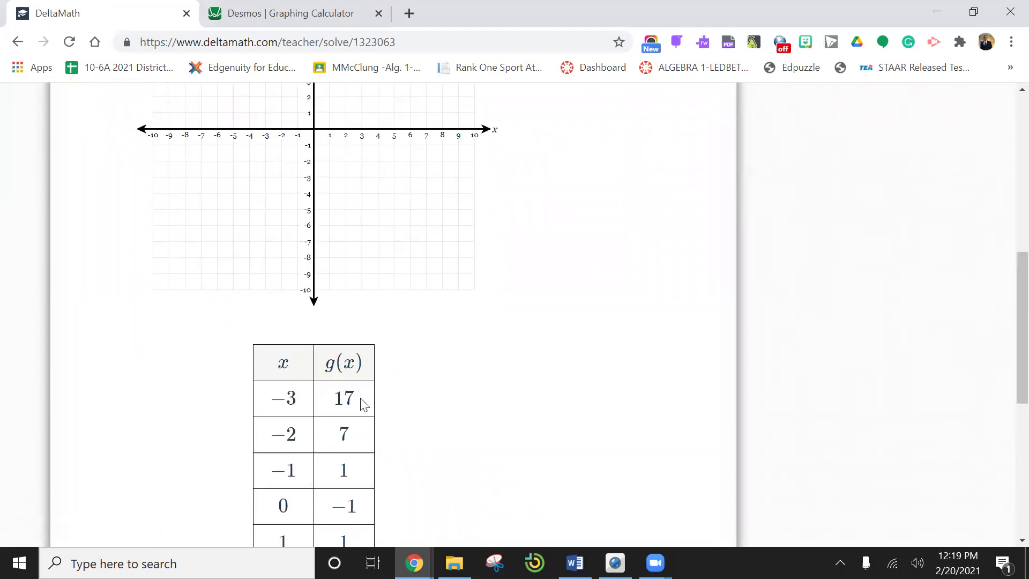
{"action": "scroll", "coordinate": [521, 253], "scroll_direction": "up", "scroll_amount": 3}
{"action": "scroll", "coordinate": [522, 253], "scroll_direction": "up", "scroll_amount": 4}
{"action": "scroll", "coordinate": [521, 252], "scroll_direction": "down", "scroll_amount": 11}
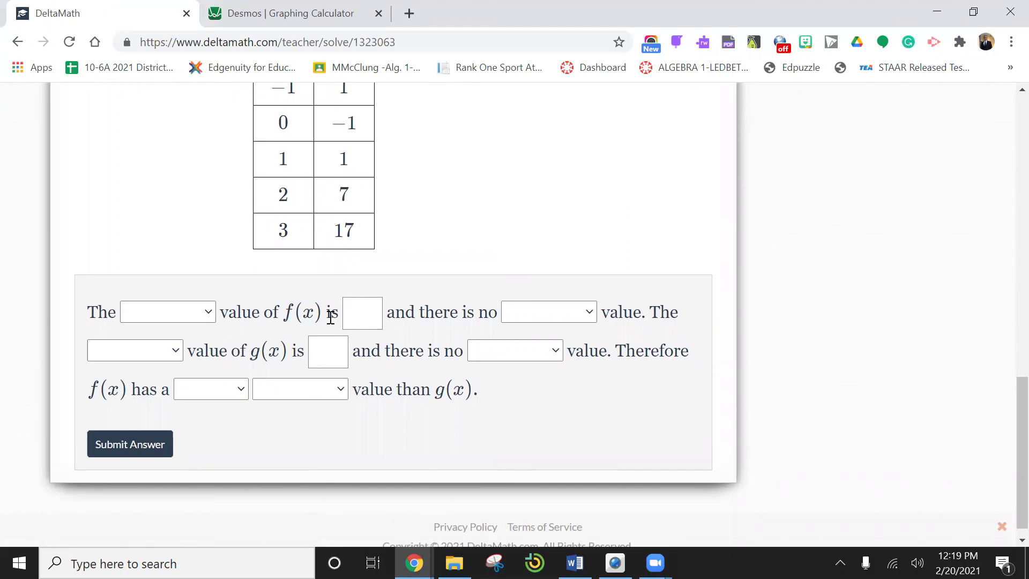
Choose 'minimum' in the first answer dropdown as the kind of value f(x) has.
{"action": "left_click", "coordinate": [209, 315]}
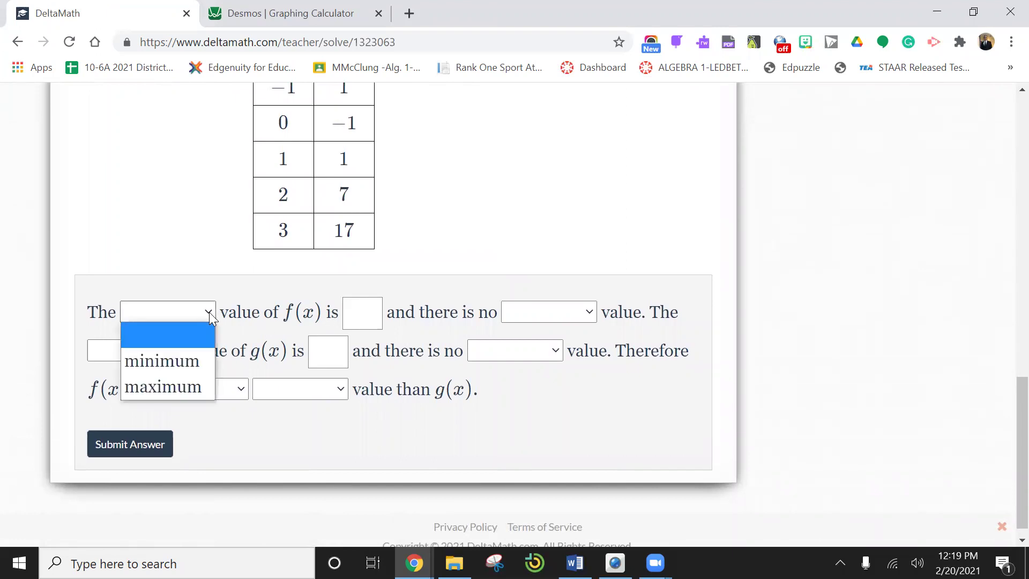
{"action": "left_click", "coordinate": [213, 223]}
{"action": "scroll", "coordinate": [214, 225], "scroll_direction": "up", "scroll_amount": 4}
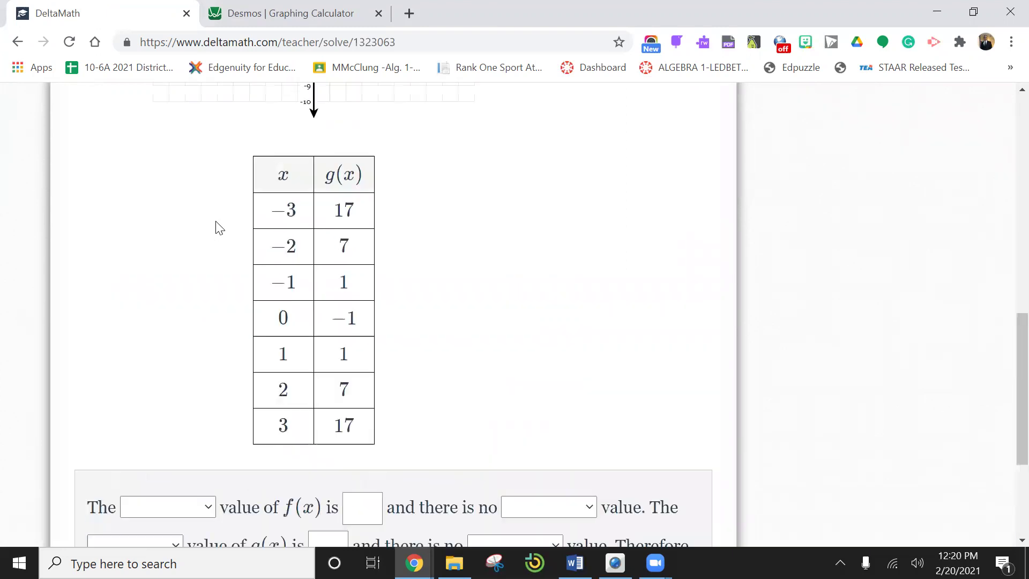
{"action": "scroll", "coordinate": [217, 225], "scroll_direction": "up", "scroll_amount": 8}
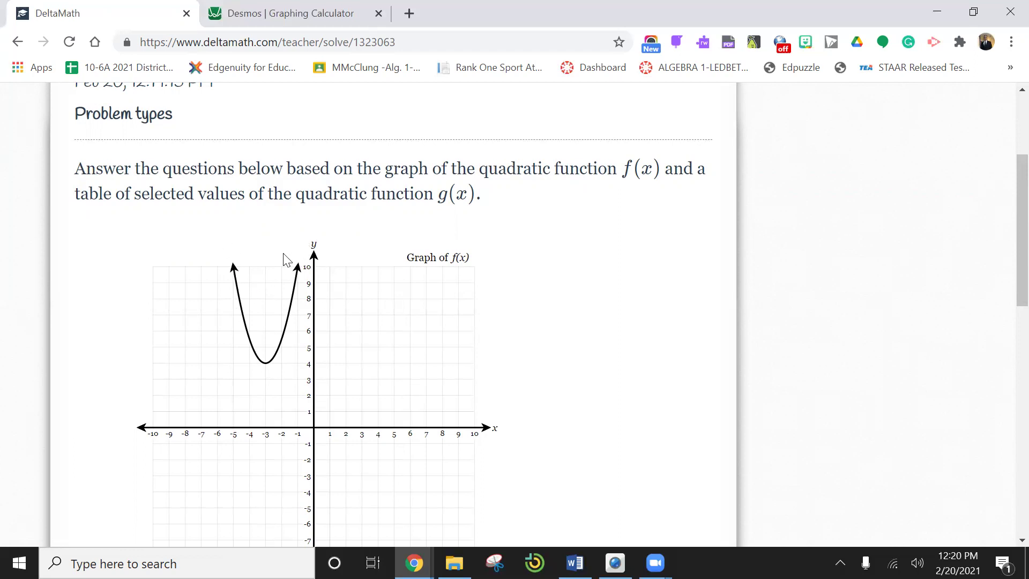
{"action": "scroll", "coordinate": [268, 252], "scroll_direction": "down", "scroll_amount": 11}
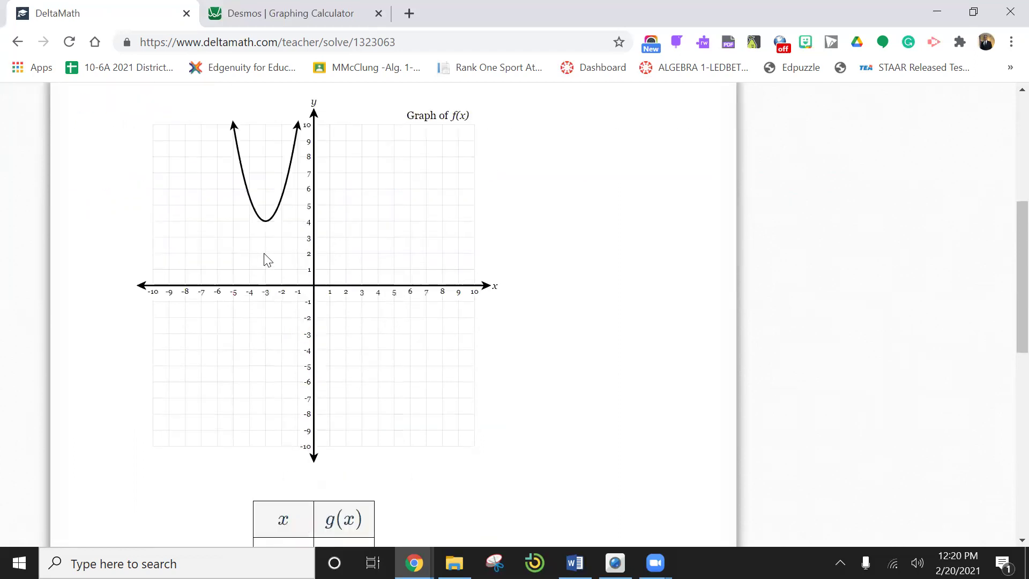
{"action": "scroll", "coordinate": [268, 237], "scroll_direction": "down", "scroll_amount": 2}
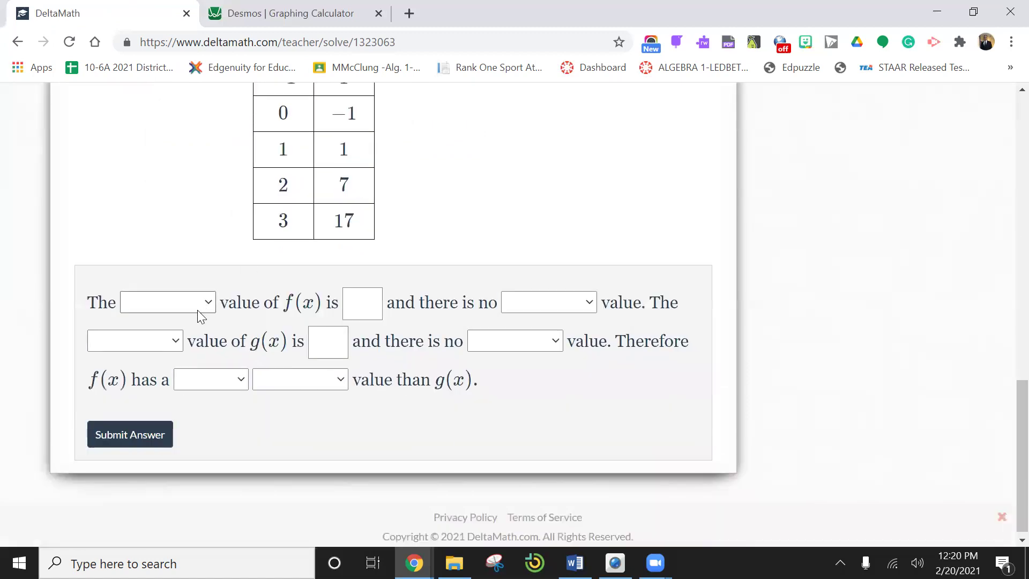
{"action": "left_click", "coordinate": [207, 304]}
{"action": "left_click", "coordinate": [179, 355]}
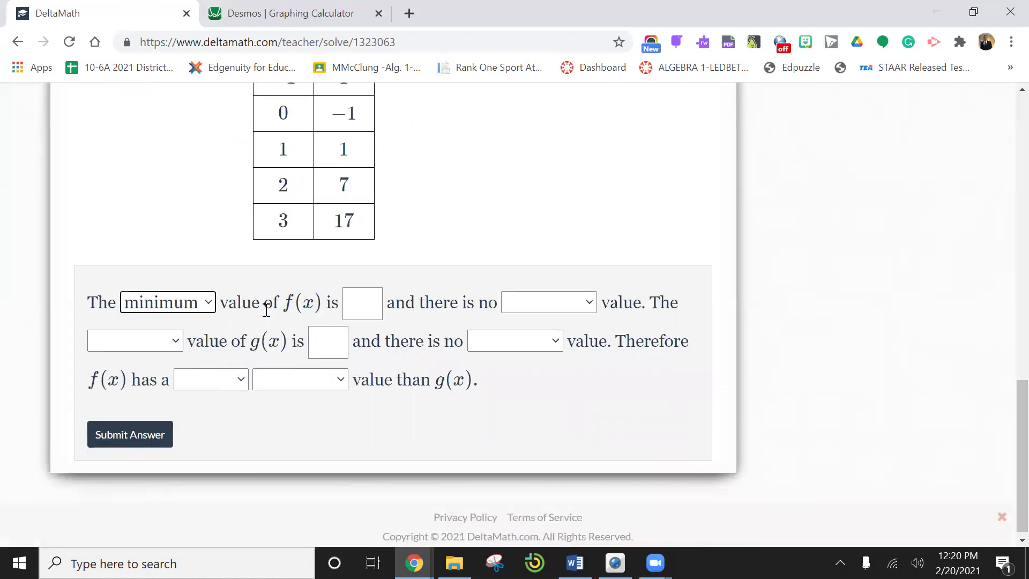
{"action": "scroll", "coordinate": [450, 172], "scroll_direction": "up", "scroll_amount": 8}
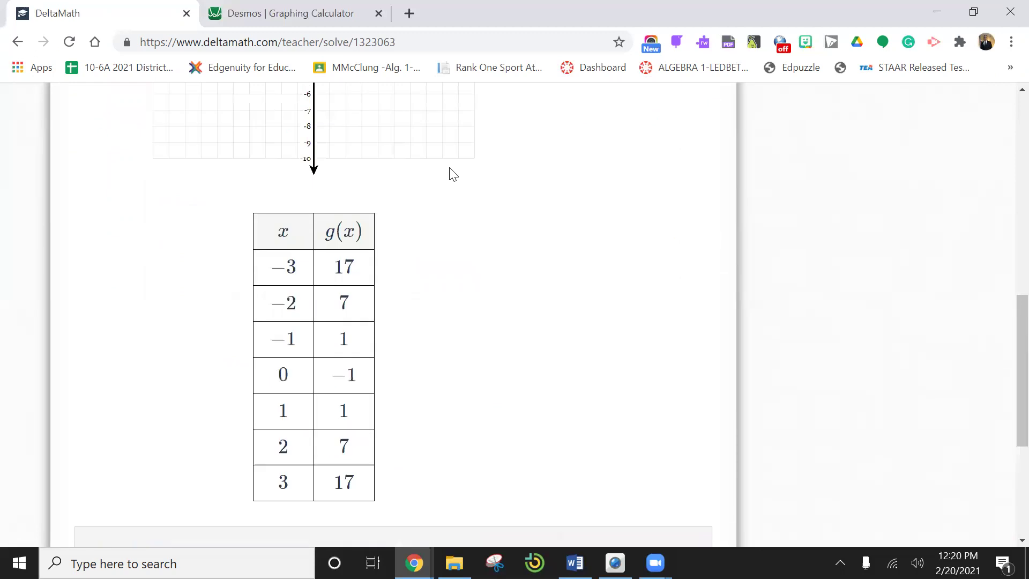
{"action": "scroll", "coordinate": [450, 172], "scroll_direction": "up", "scroll_amount": 3}
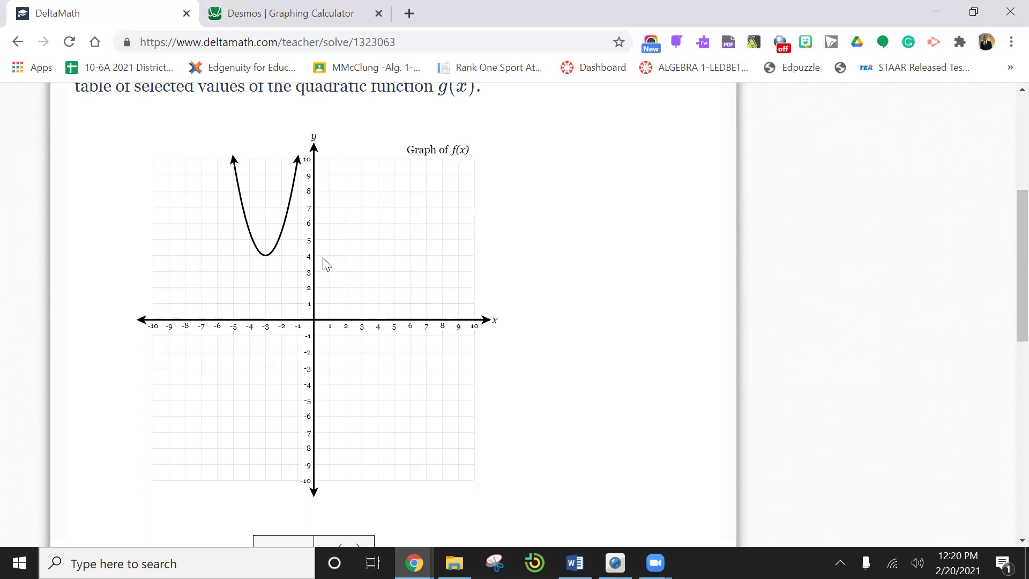
{"action": "scroll", "coordinate": [325, 262], "scroll_direction": "down", "scroll_amount": 4}
{"action": "scroll", "coordinate": [325, 263], "scroll_direction": "down", "scroll_amount": 6}
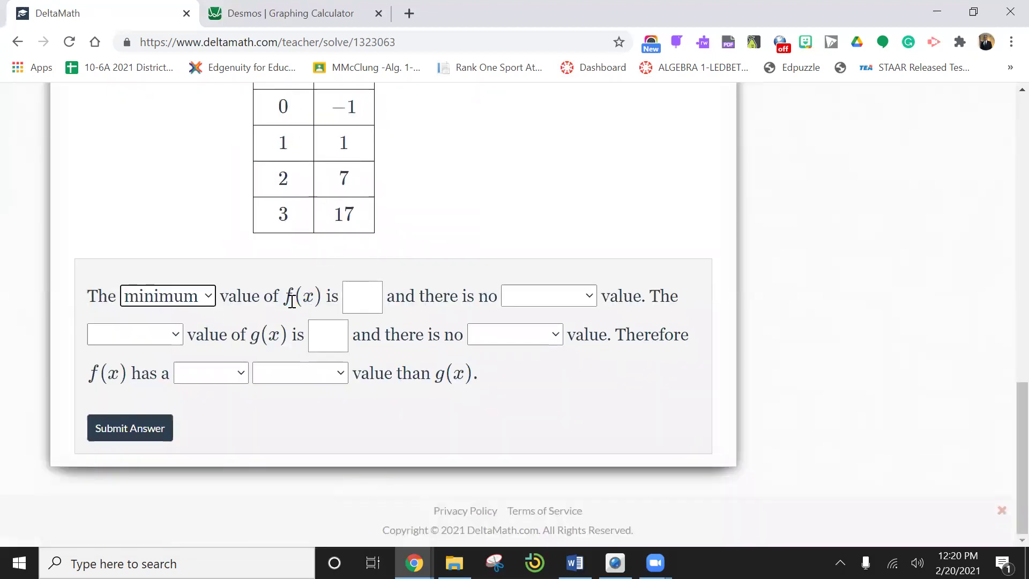
Enter 4 as f(x)'s minimum and choose 'maximum' in the 'and there is no' dropdown.
{"action": "left_click", "coordinate": [359, 296]}
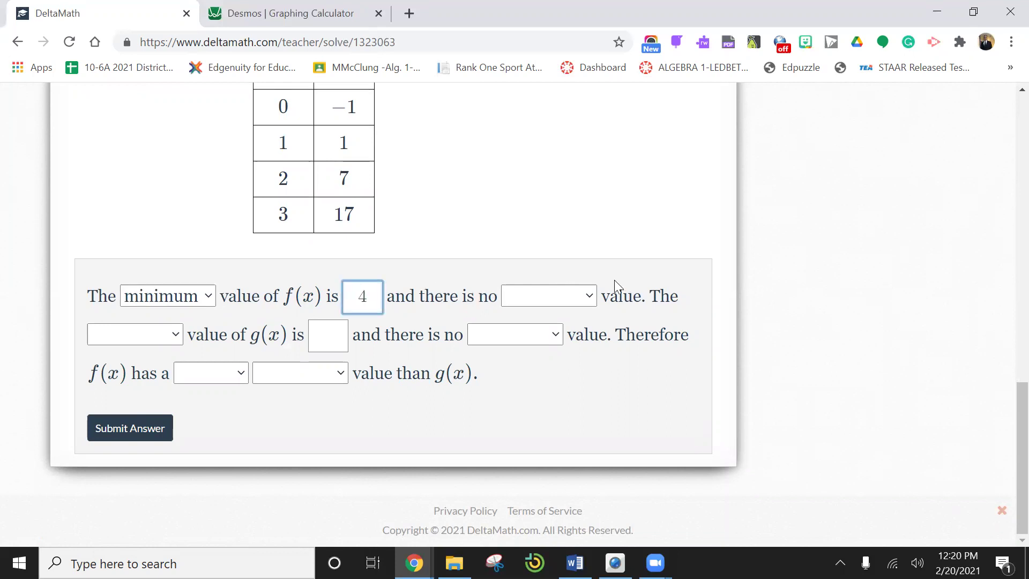
{"action": "left_click", "coordinate": [590, 295]}
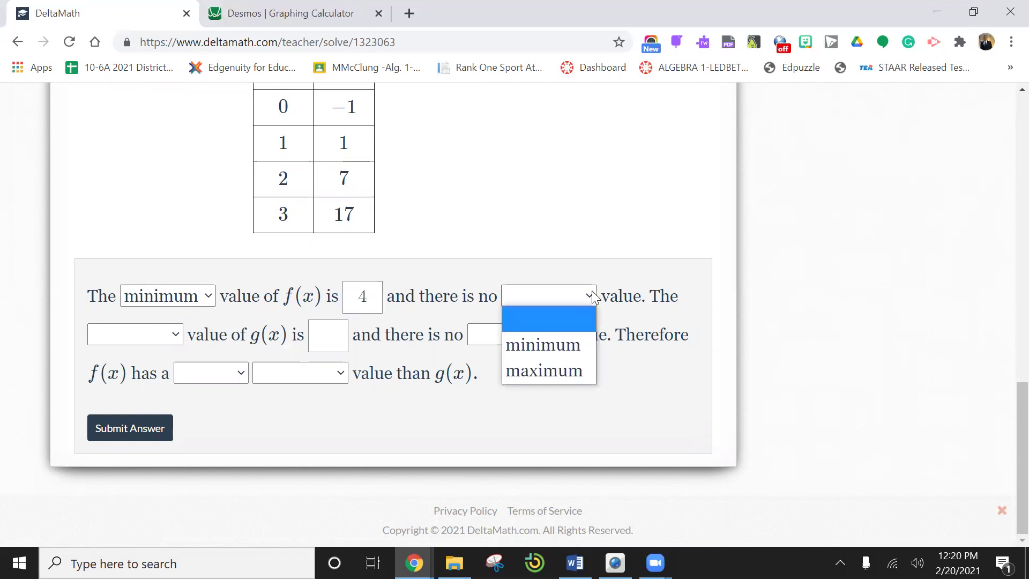
{"action": "left_click", "coordinate": [523, 194]}
{"action": "scroll", "coordinate": [522, 195], "scroll_direction": "up", "scroll_amount": 10}
{"action": "scroll", "coordinate": [522, 195], "scroll_direction": "up", "scroll_amount": 3}
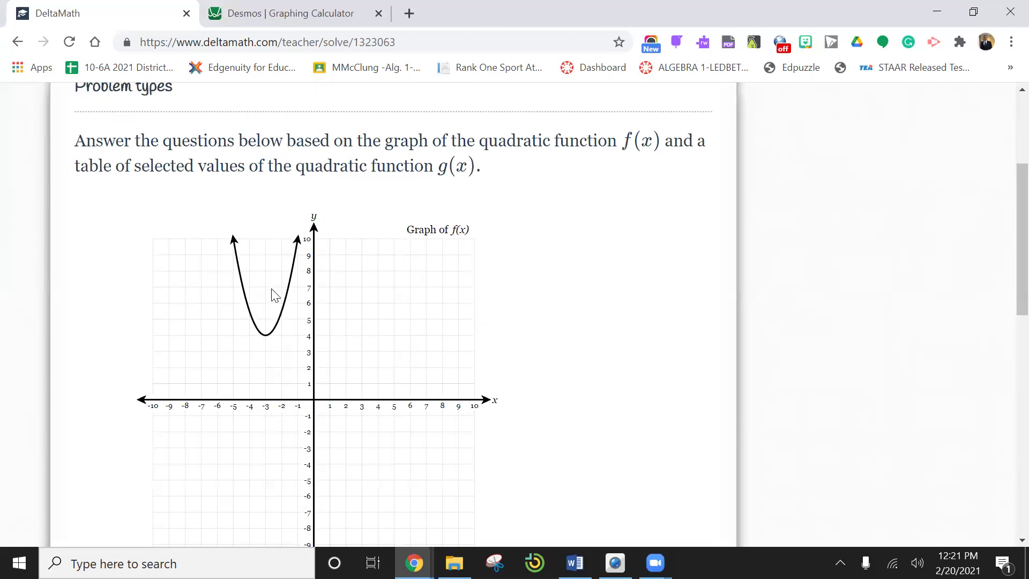
{"action": "scroll", "coordinate": [278, 230], "scroll_direction": "down", "scroll_amount": 11}
{"action": "scroll", "coordinate": [278, 231], "scroll_direction": "down", "scroll_amount": 1}
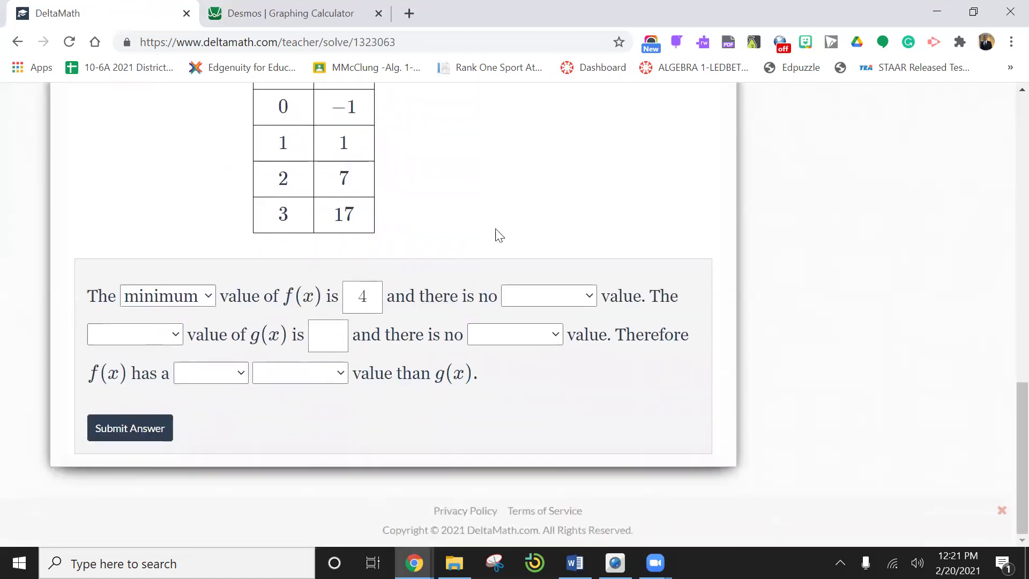
{"action": "left_click", "coordinate": [590, 297]}
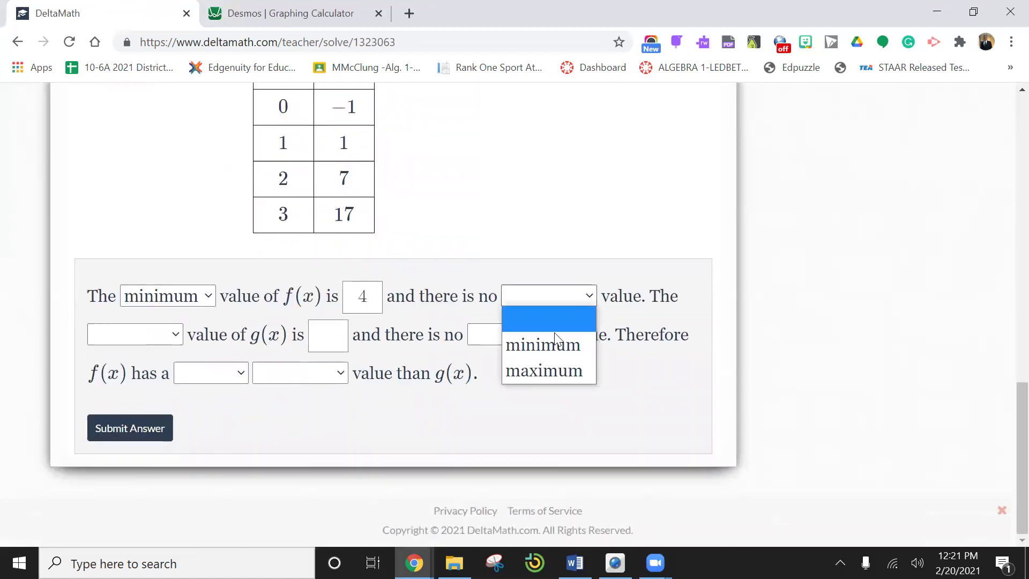
{"action": "left_click", "coordinate": [548, 371]}
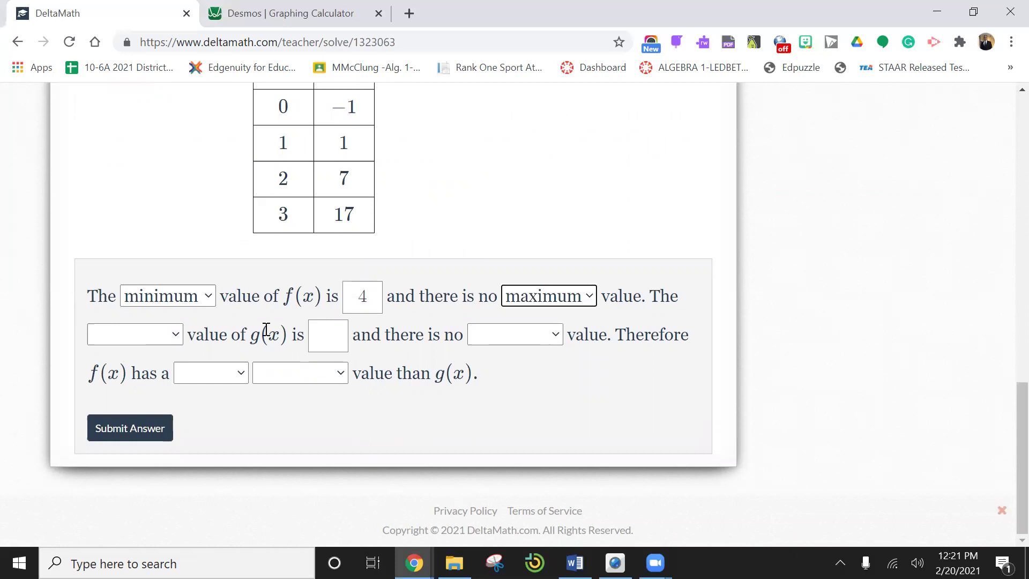
{"action": "left_click", "coordinate": [175, 335]}
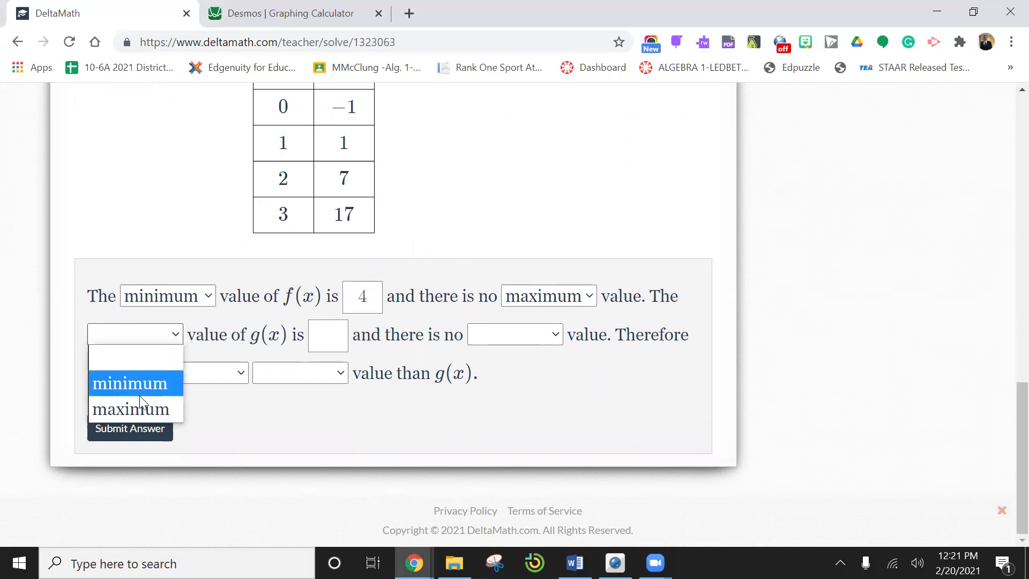
{"action": "left_click", "coordinate": [466, 163]}
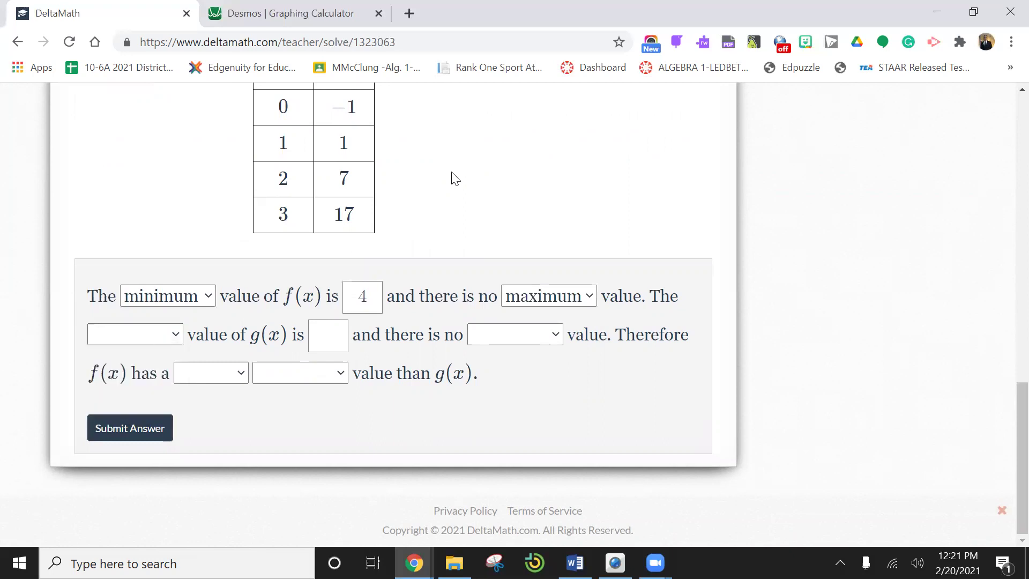
{"action": "scroll", "coordinate": [442, 167], "scroll_direction": "up", "scroll_amount": 3}
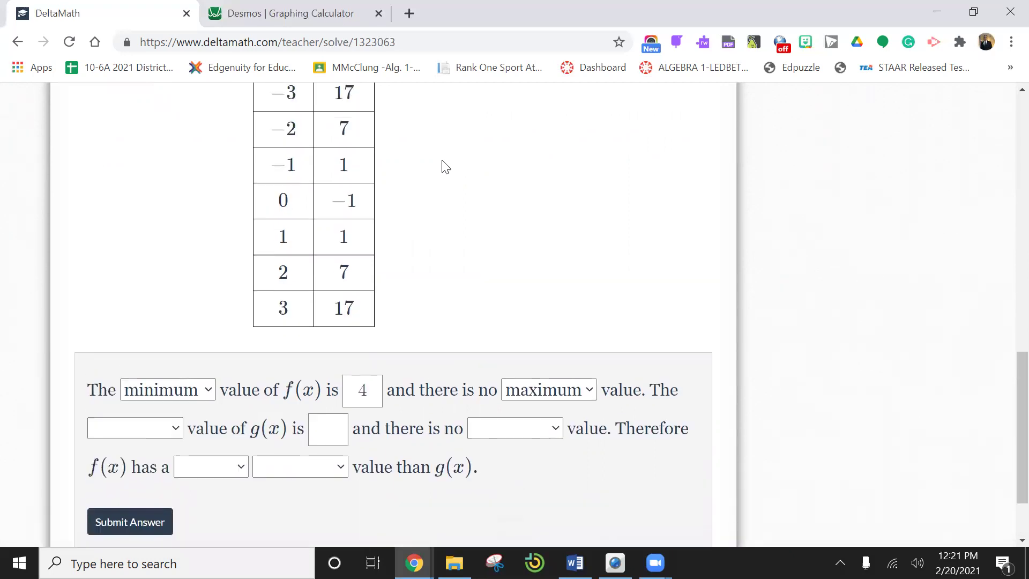
{"action": "scroll", "coordinate": [442, 167], "scroll_direction": "up", "scroll_amount": 2}
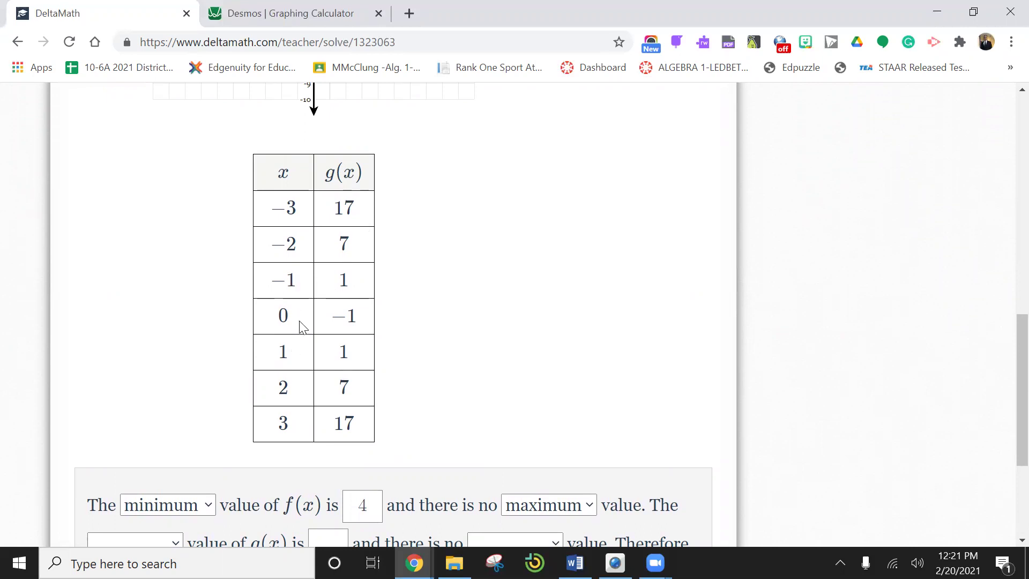
{"action": "scroll", "coordinate": [333, 244], "scroll_direction": "up", "scroll_amount": 6}
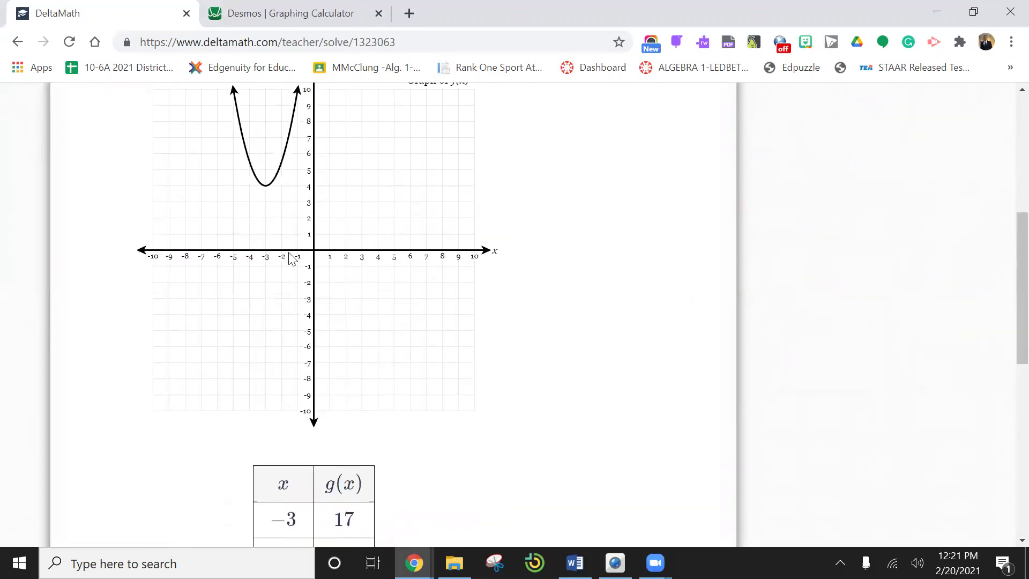
{"action": "scroll", "coordinate": [289, 258], "scroll_direction": "down", "scroll_amount": 2}
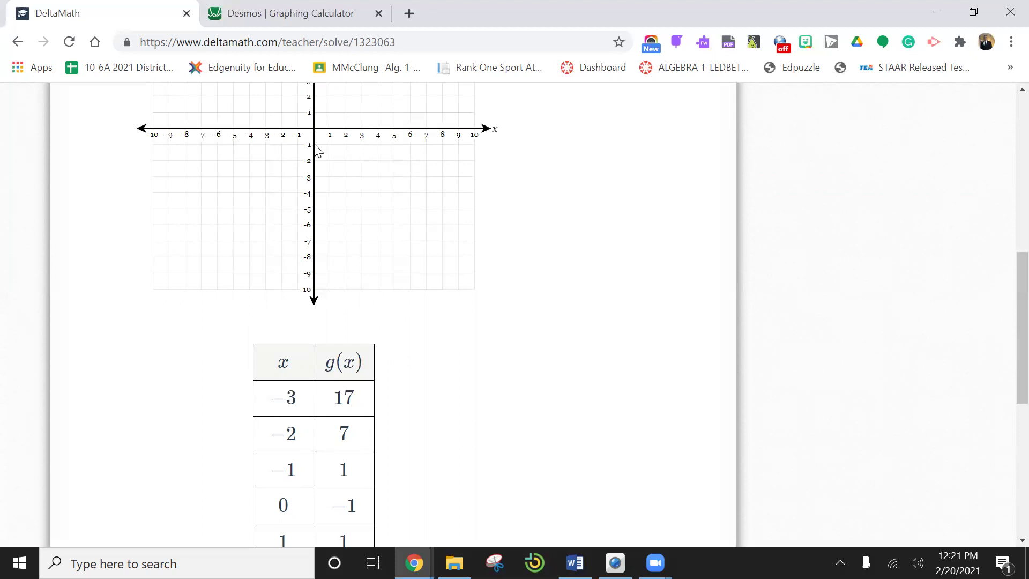
{"action": "scroll", "coordinate": [318, 152], "scroll_direction": "down", "scroll_amount": 3}
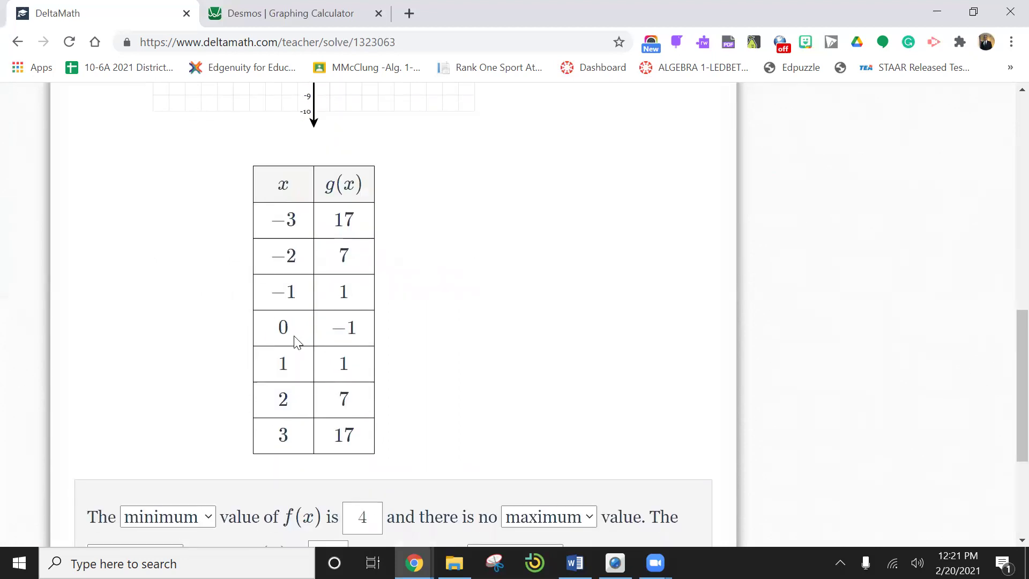
{"action": "scroll", "coordinate": [373, 291], "scroll_direction": "up", "scroll_amount": 4}
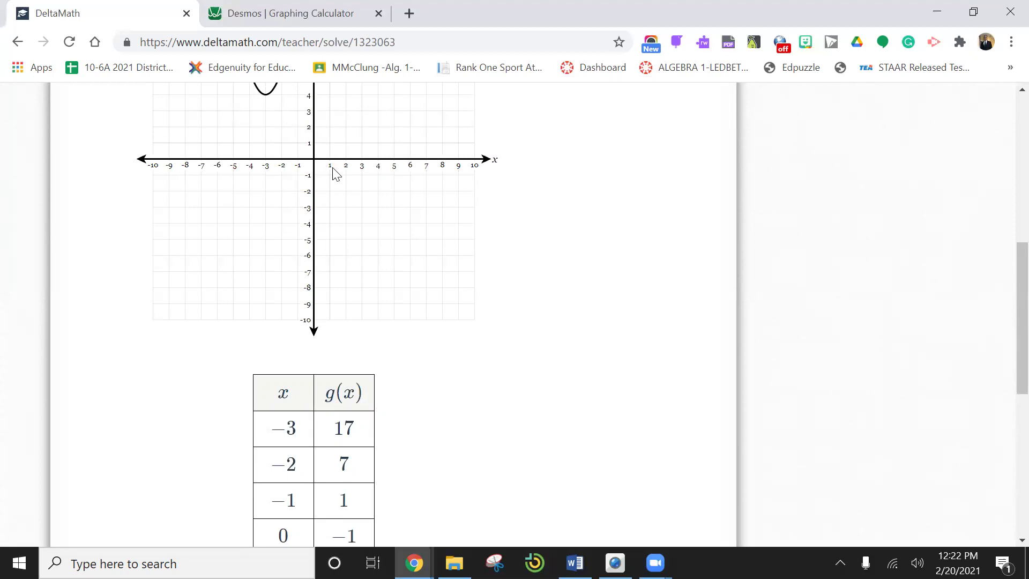
Choose 'minimum' for g(x), enter −1 as its value, and select 'maximum' as the value it lacks.
{"action": "scroll", "coordinate": [332, 172], "scroll_direction": "down", "scroll_amount": 7}
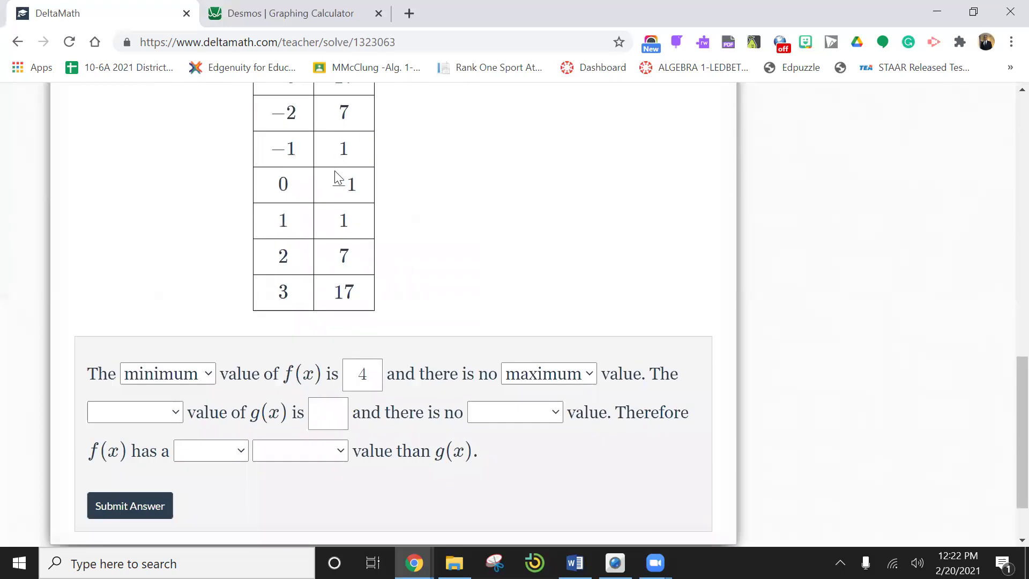
{"action": "left_click", "coordinate": [175, 414]}
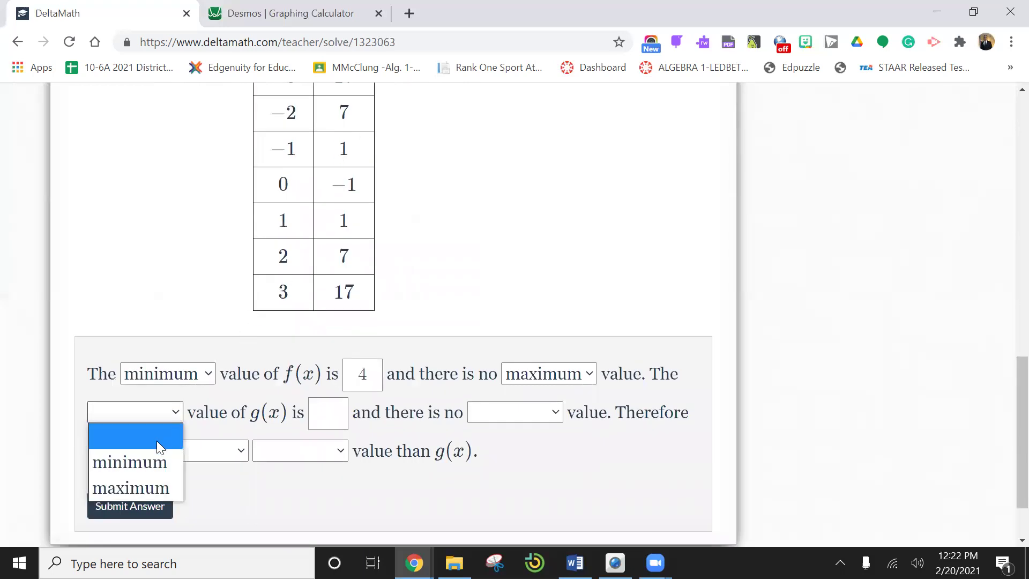
{"action": "left_click", "coordinate": [152, 460]}
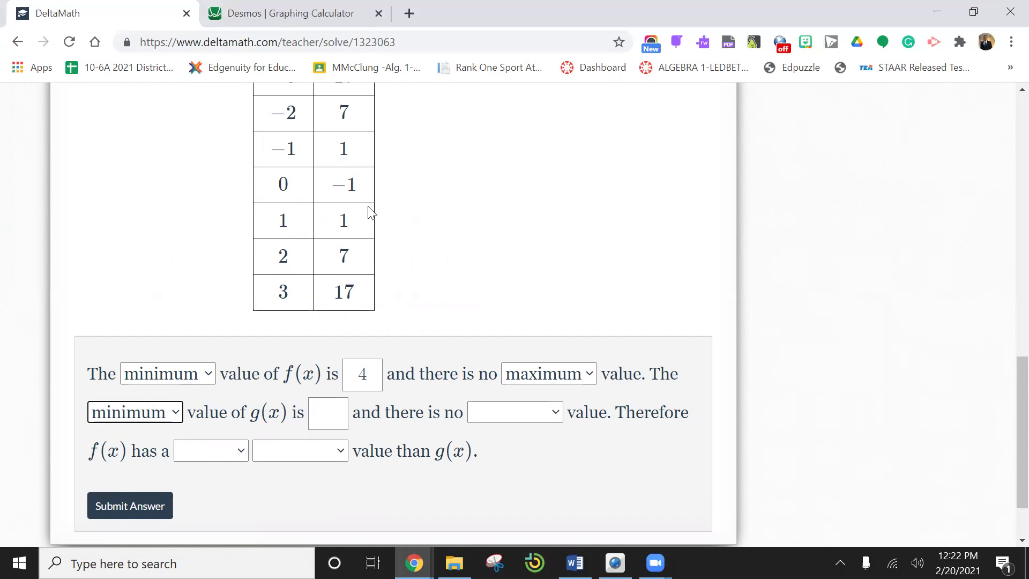
{"action": "left_click", "coordinate": [320, 414]}
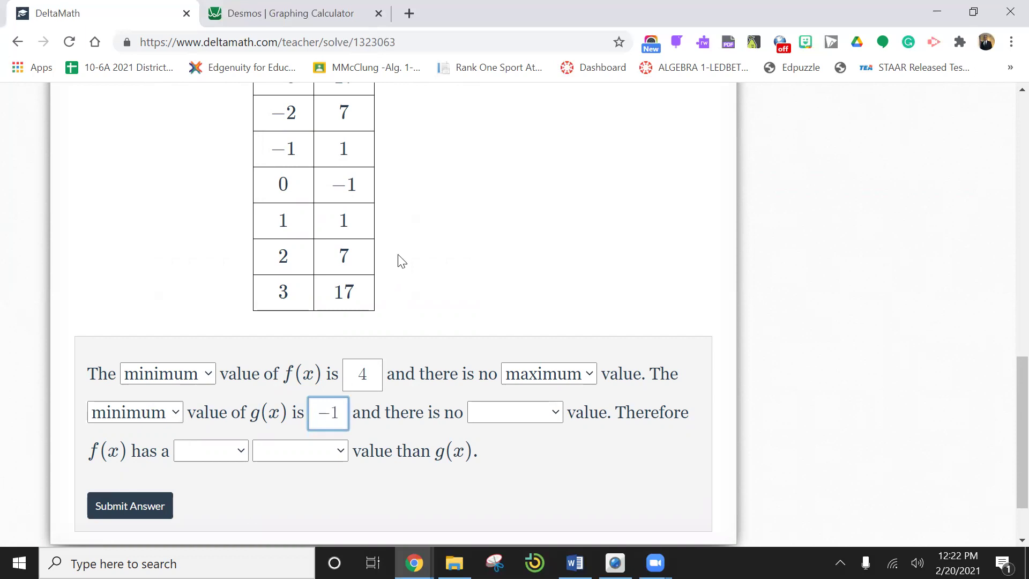
{"action": "scroll", "coordinate": [349, 178], "scroll_direction": "up", "scroll_amount": 3}
{"action": "scroll", "coordinate": [349, 178], "scroll_direction": "up", "scroll_amount": 2}
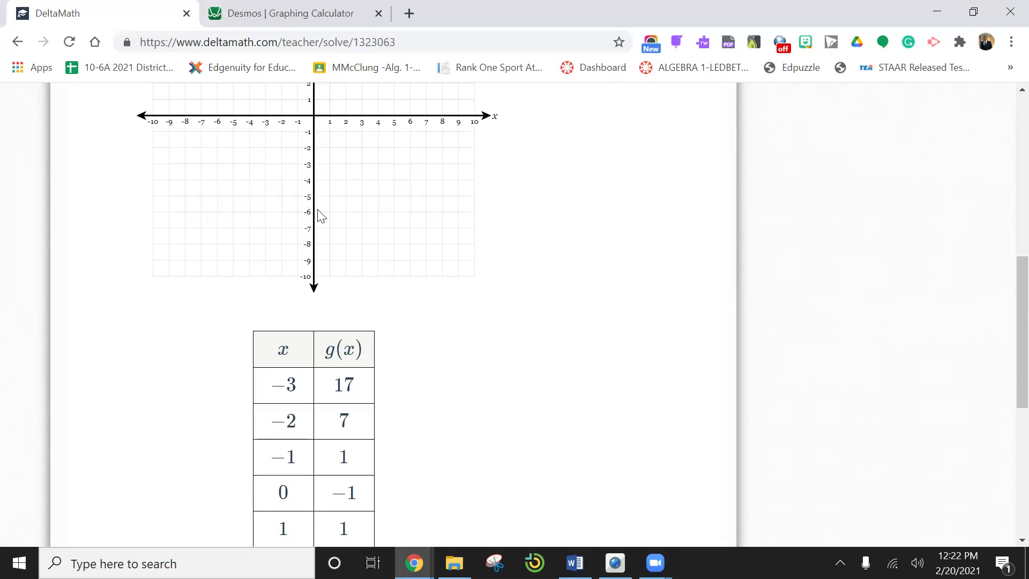
{"action": "scroll", "coordinate": [320, 215], "scroll_direction": "down", "scroll_amount": 4}
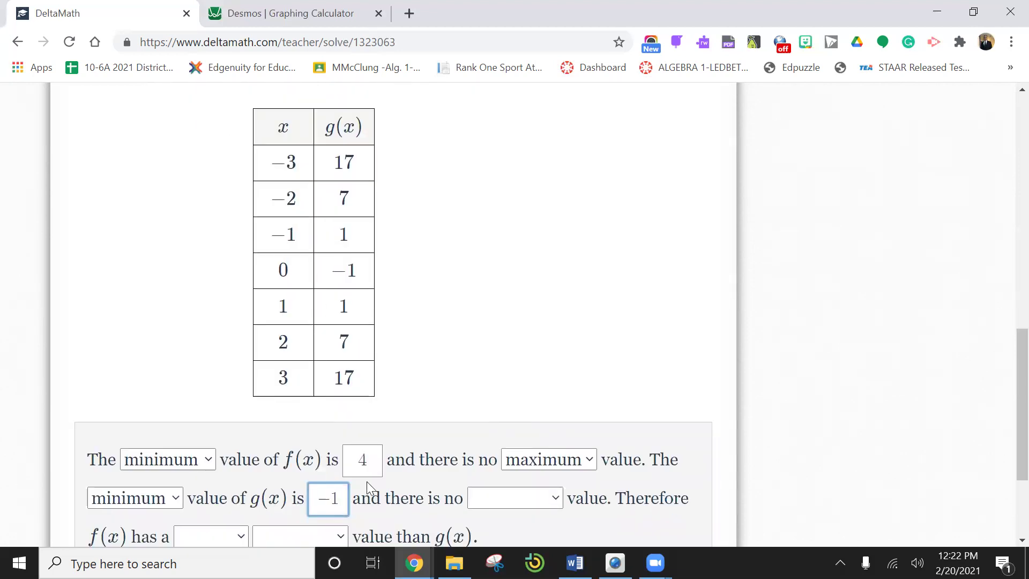
{"action": "left_click", "coordinate": [555, 501]}
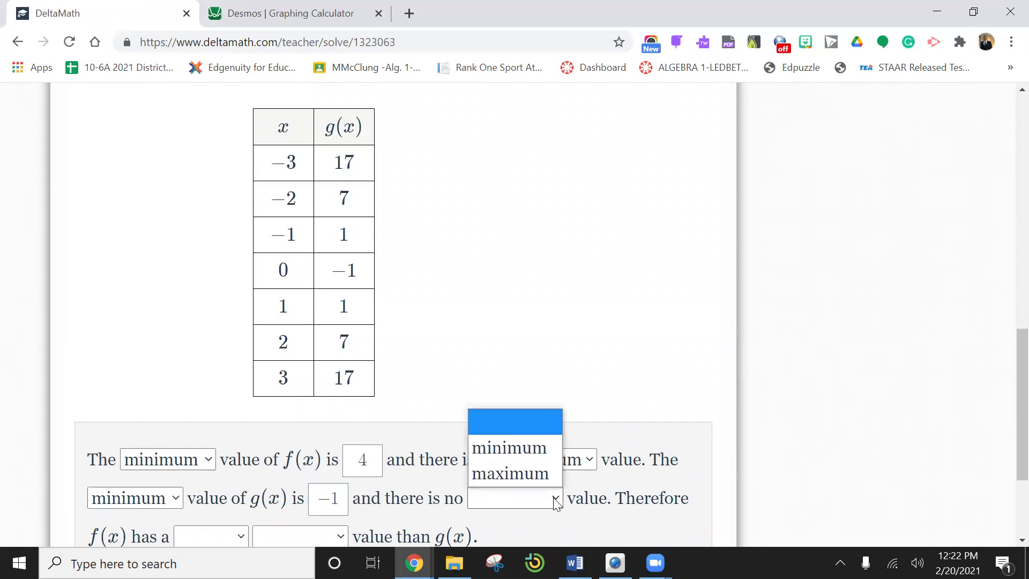
{"action": "left_click", "coordinate": [539, 482]}
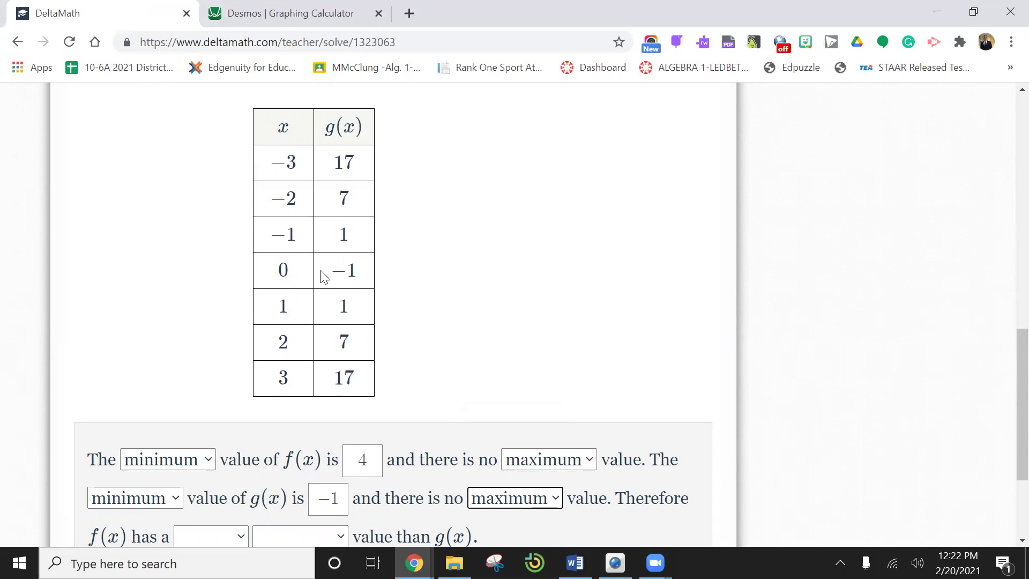
{"action": "scroll", "coordinate": [324, 276], "scroll_direction": "up", "scroll_amount": 1}
{"action": "scroll", "coordinate": [324, 276], "scroll_direction": "up", "scroll_amount": 1}
{"action": "scroll", "coordinate": [323, 276], "scroll_direction": "down", "scroll_amount": 3}
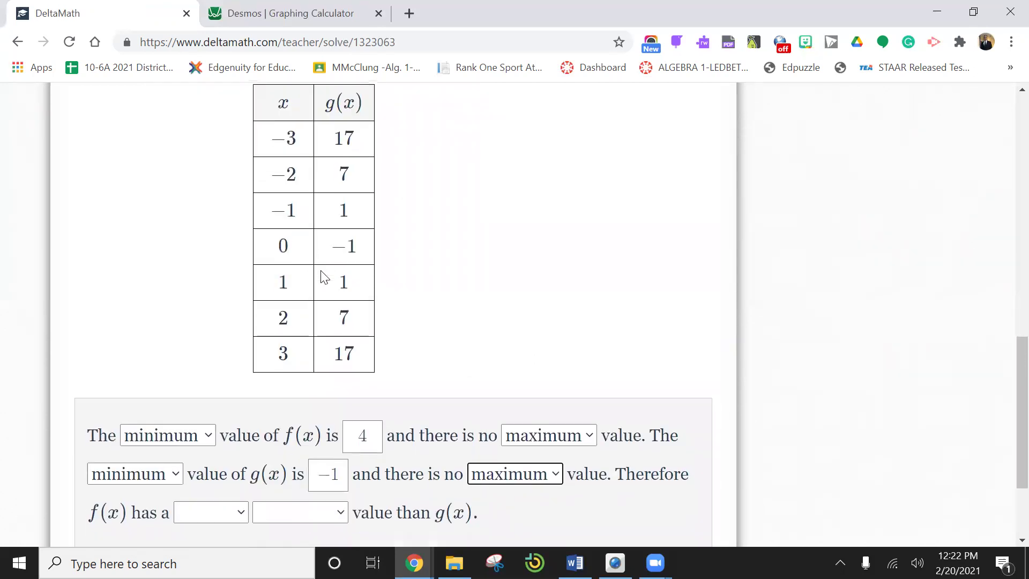
{"action": "scroll", "coordinate": [324, 276], "scroll_direction": "up", "scroll_amount": 7}
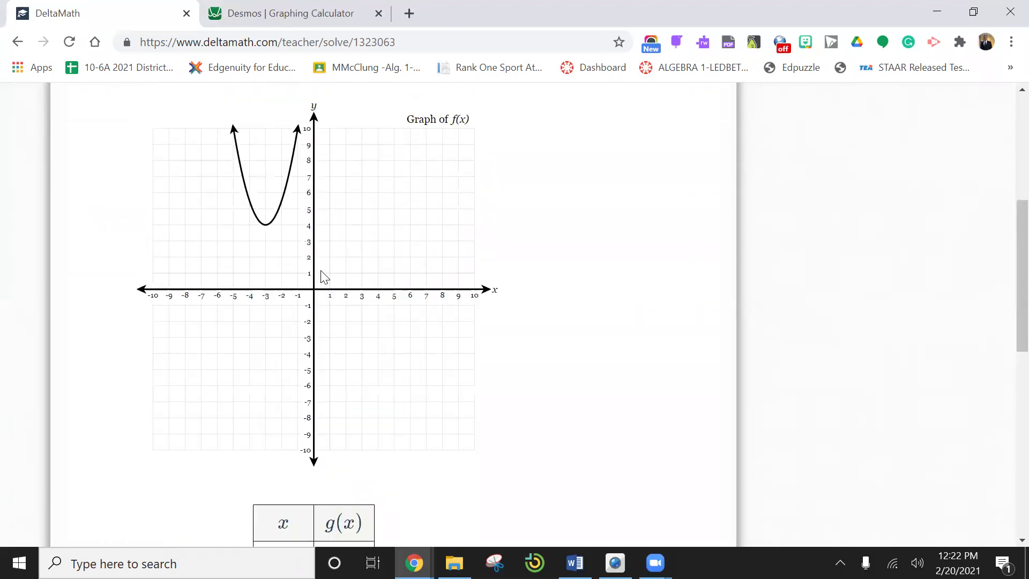
{"action": "scroll", "coordinate": [324, 276], "scroll_direction": "up", "scroll_amount": 1}
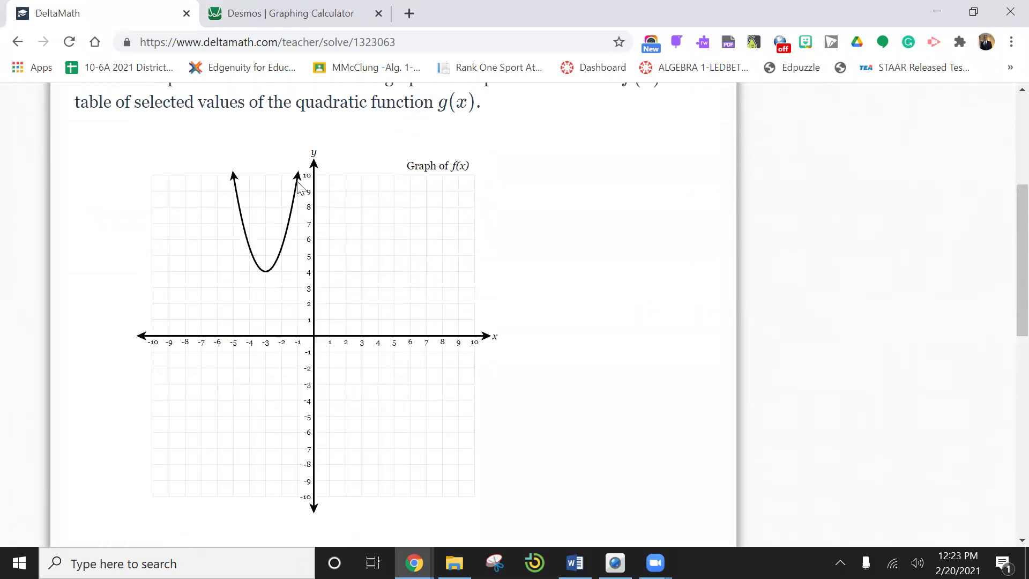
{"action": "scroll", "coordinate": [331, 260], "scroll_direction": "down", "scroll_amount": 6}
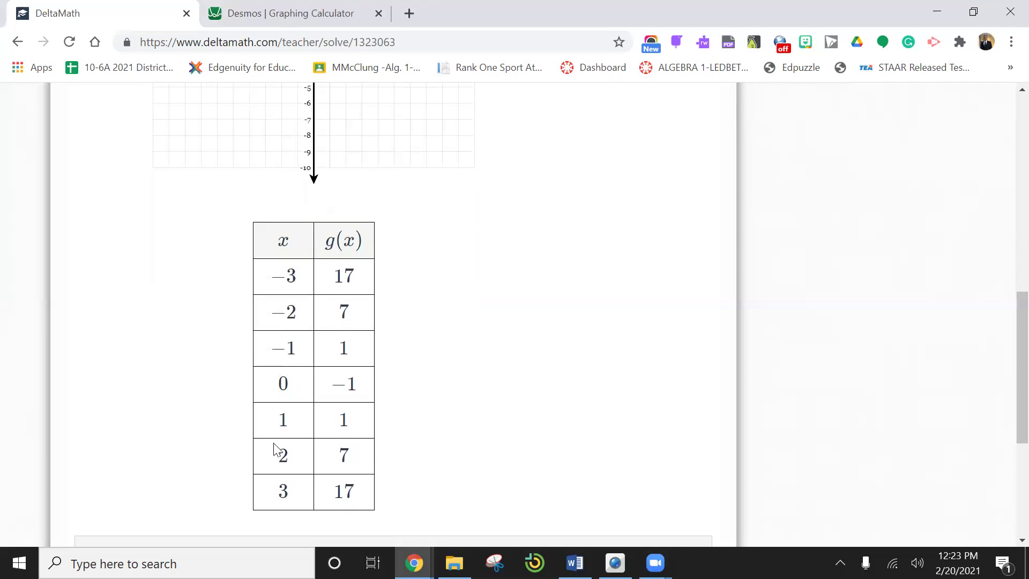
{"action": "scroll", "coordinate": [339, 361], "scroll_direction": "down", "scroll_amount": 2}
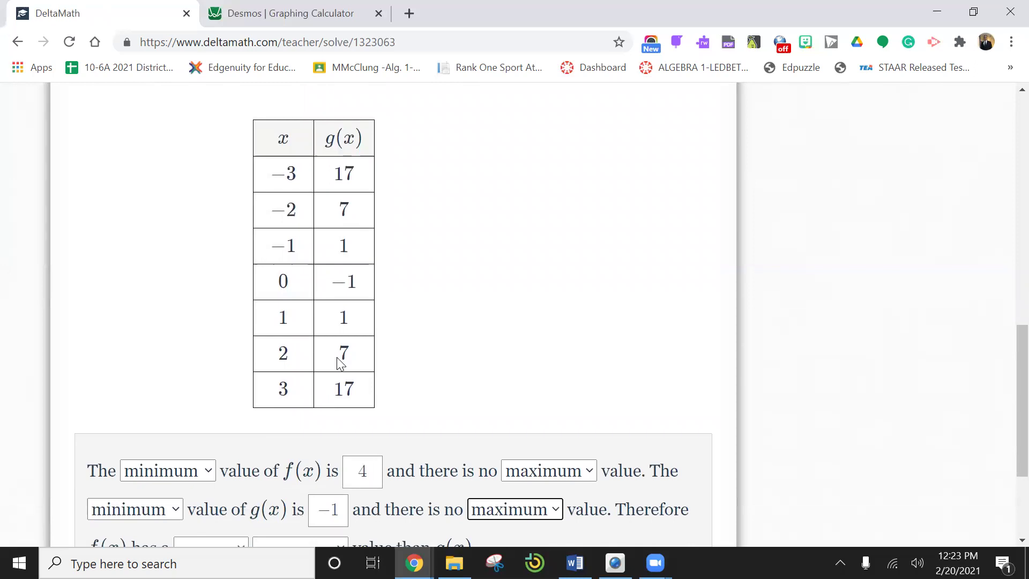
{"action": "scroll", "coordinate": [341, 363], "scroll_direction": "down", "scroll_amount": 2}
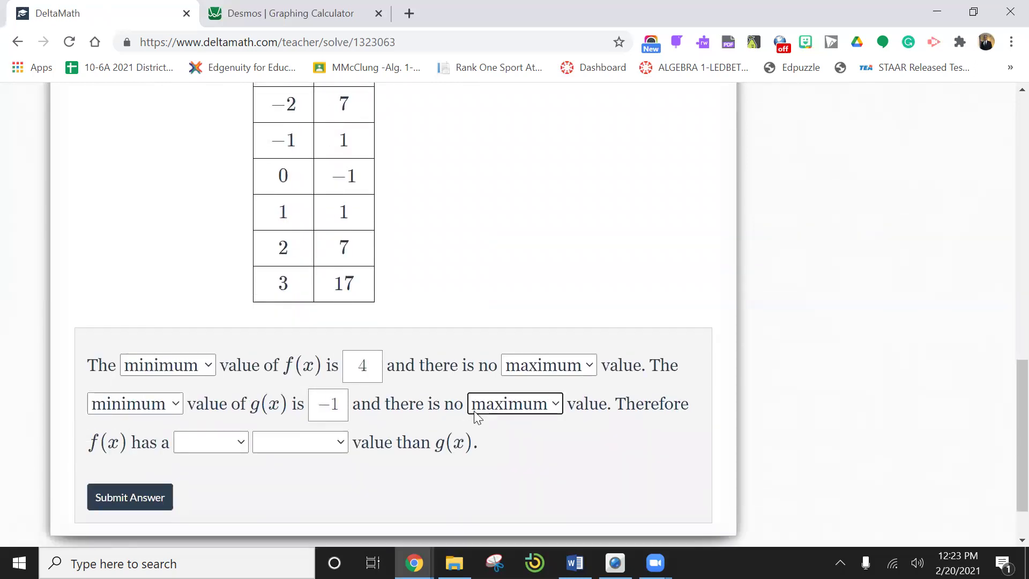
{"action": "left_click", "coordinate": [555, 405]}
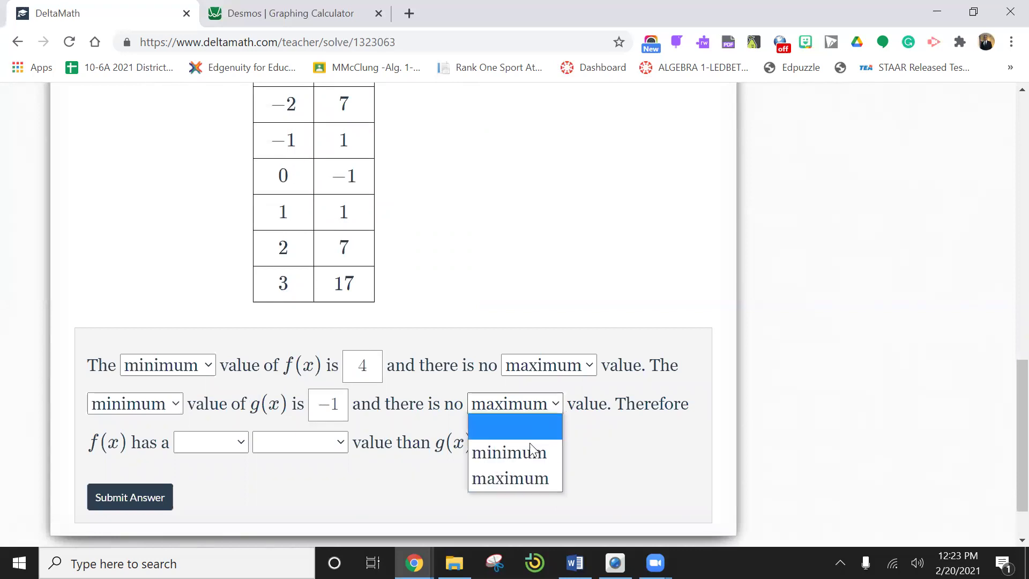
{"action": "left_click", "coordinate": [523, 477]}
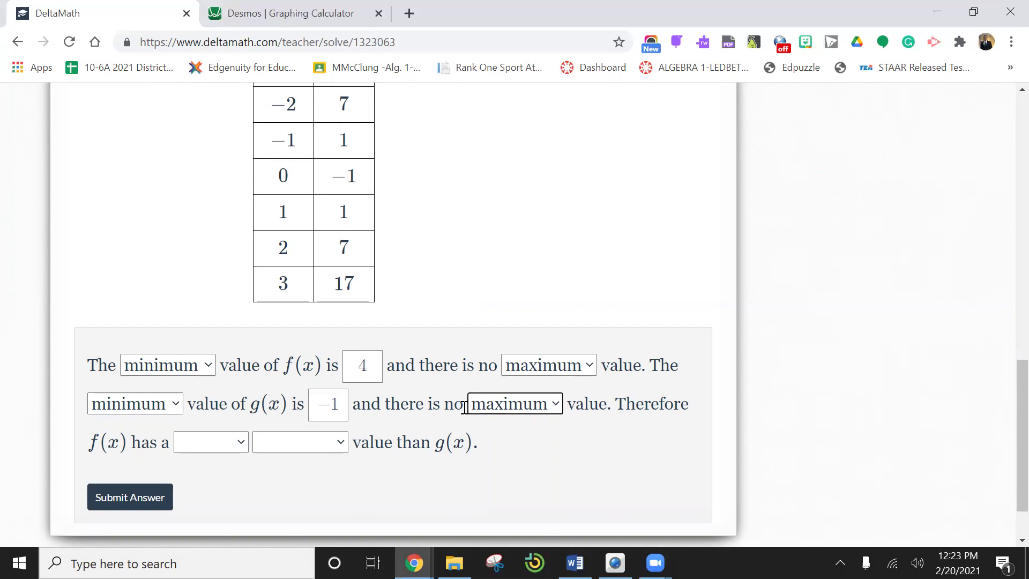
{"action": "scroll", "coordinate": [305, 212], "scroll_direction": "up", "scroll_amount": 2}
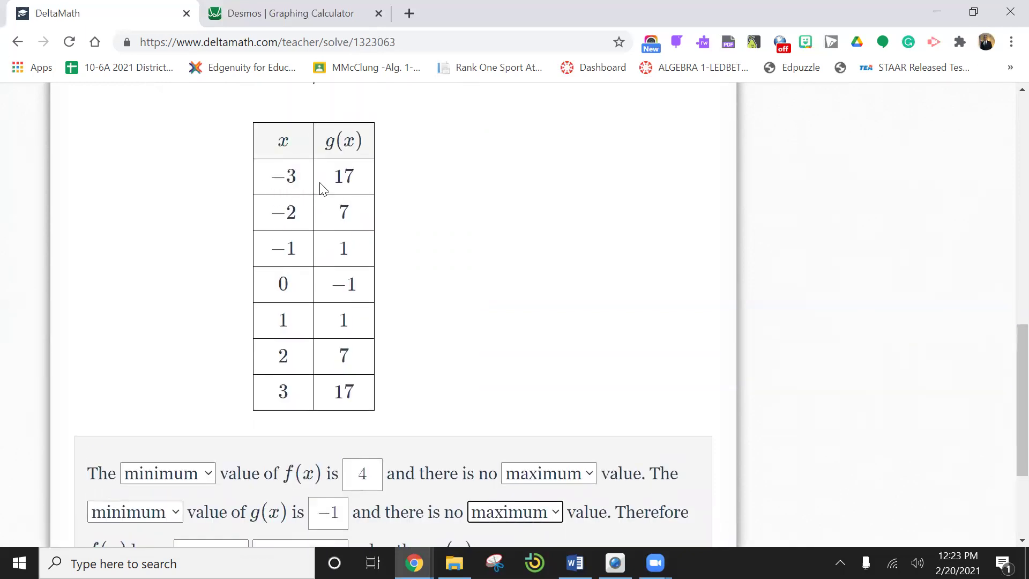
{"action": "scroll", "coordinate": [316, 190], "scroll_direction": "up", "scroll_amount": 8}
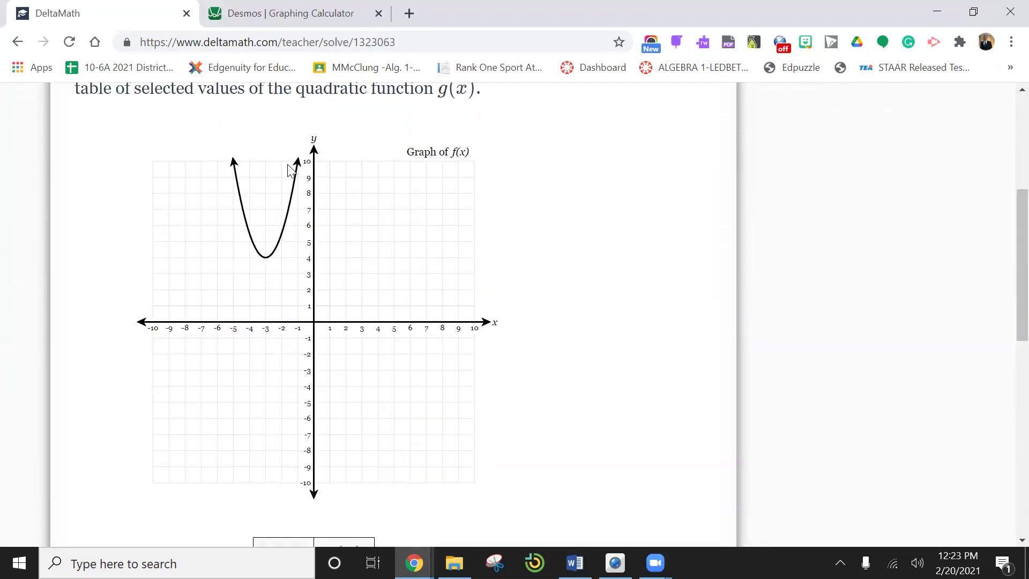
{"action": "scroll", "coordinate": [273, 179], "scroll_direction": "down", "scroll_amount": 7}
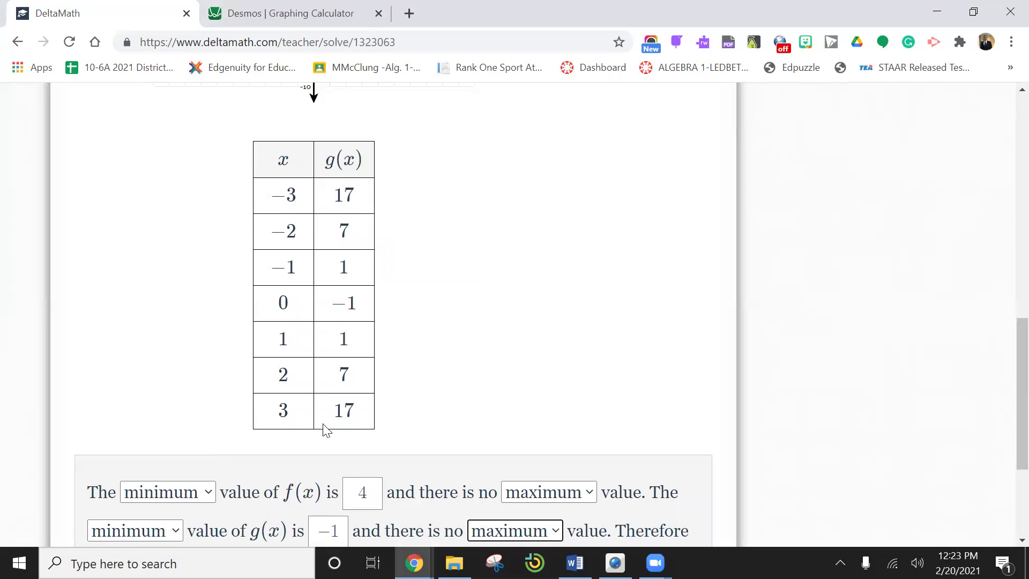
{"action": "scroll", "coordinate": [332, 262], "scroll_direction": "up", "scroll_amount": 8}
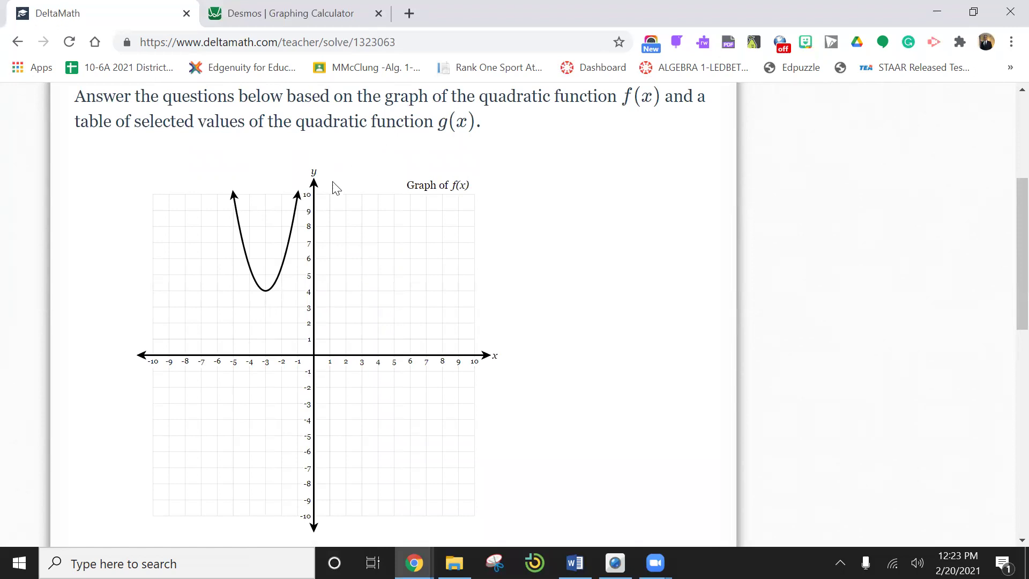
{"action": "scroll", "coordinate": [335, 187], "scroll_direction": "down", "scroll_amount": 4}
{"action": "scroll", "coordinate": [336, 188], "scroll_direction": "down", "scroll_amount": 4}
{"action": "scroll", "coordinate": [331, 195], "scroll_direction": "up", "scroll_amount": 2}
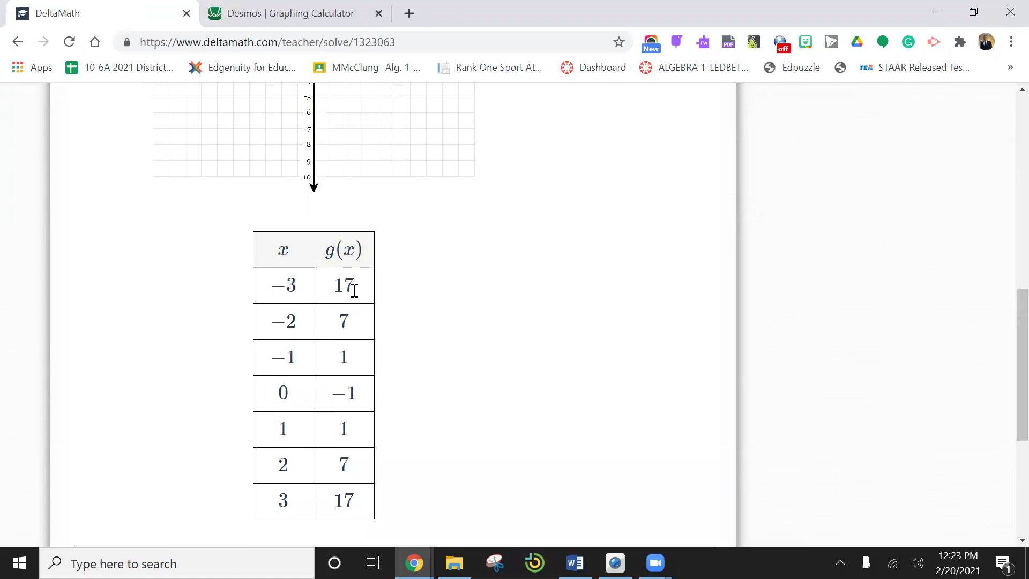
{"action": "scroll", "coordinate": [354, 289], "scroll_direction": "down", "scroll_amount": 5}
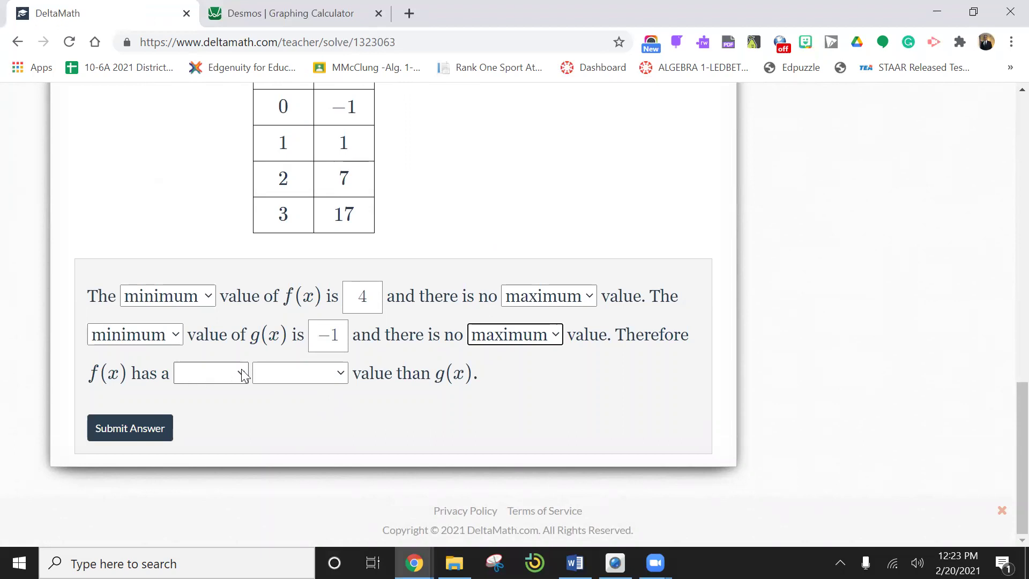
{"action": "scroll", "coordinate": [277, 328], "scroll_direction": "up", "scroll_amount": 12}
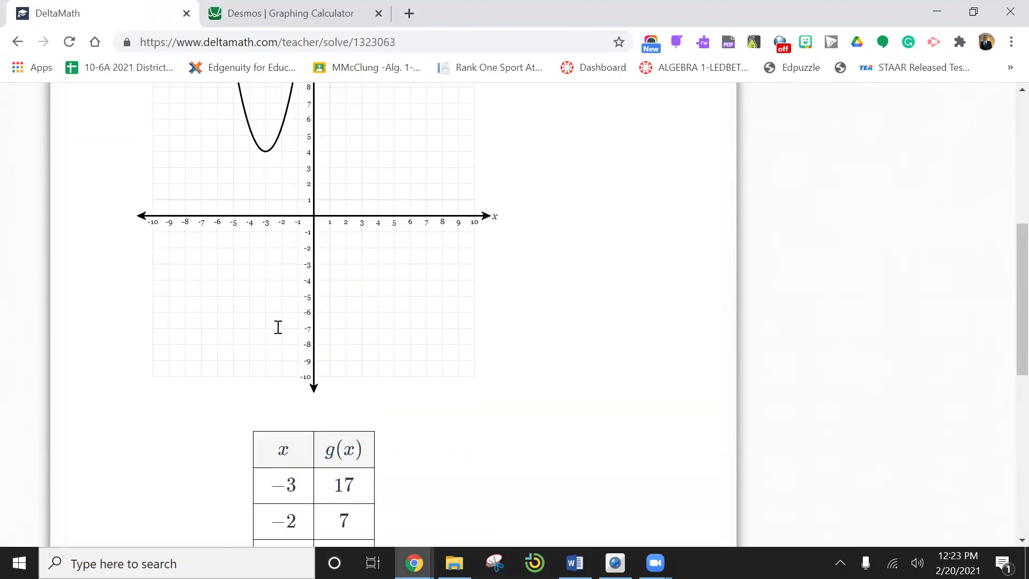
{"action": "scroll", "coordinate": [303, 309], "scroll_direction": "down", "scroll_amount": 12}
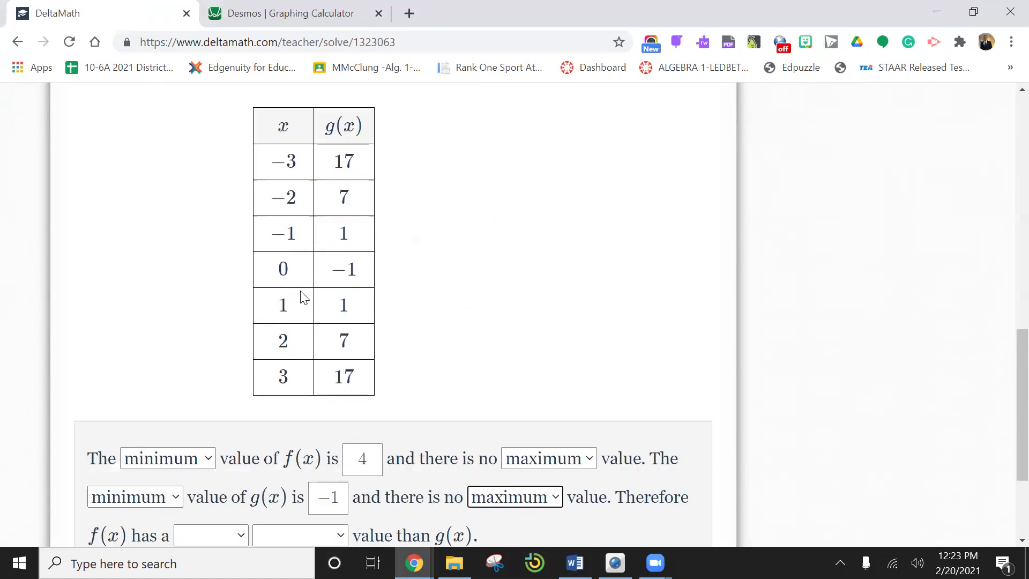
Select 'greater' and 'minimum' in the two concluding comparison dropdowns.
{"action": "left_click", "coordinate": [242, 457]}
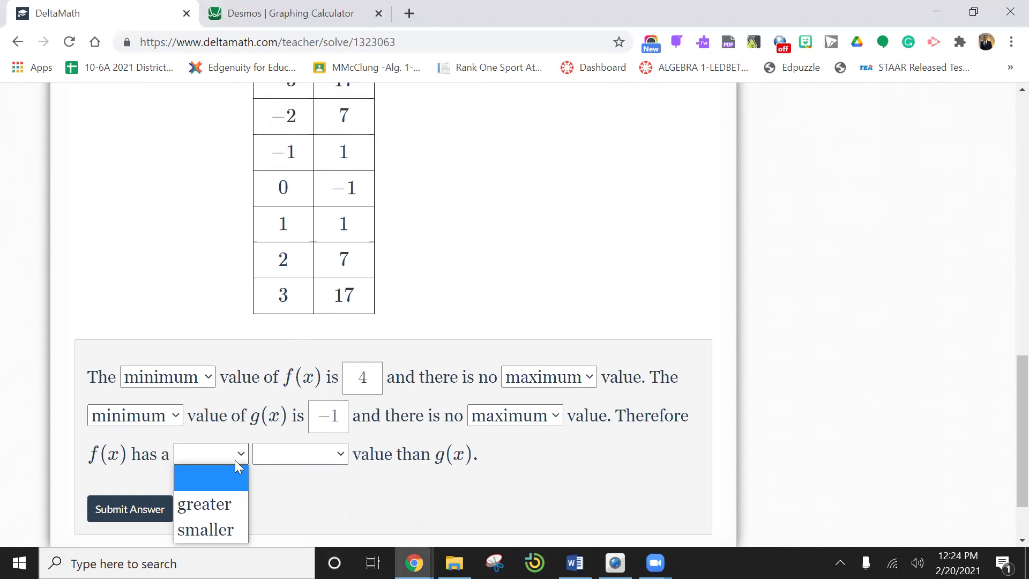
{"action": "left_click", "coordinate": [340, 455]}
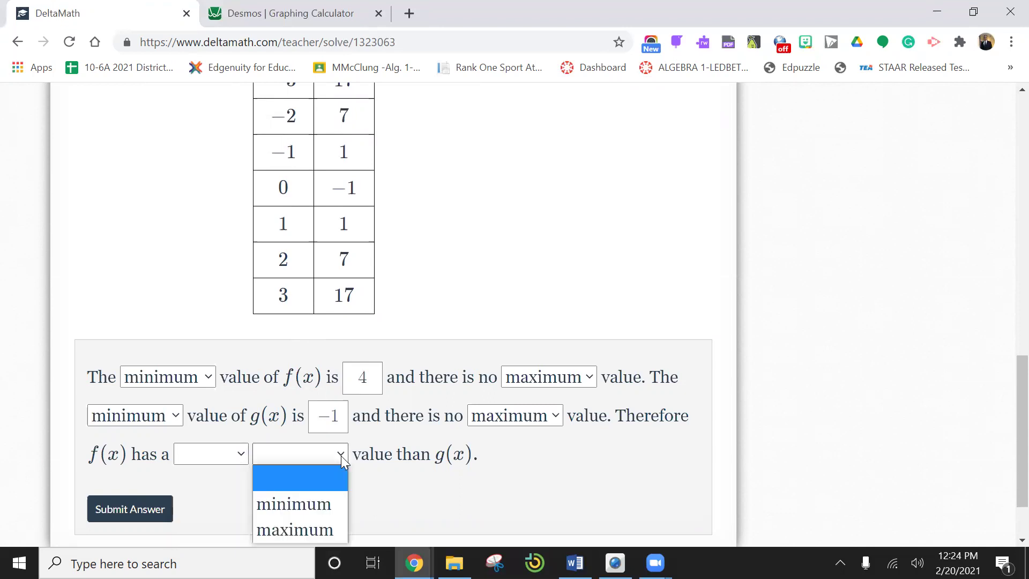
{"action": "scroll", "coordinate": [507, 214], "scroll_direction": "up", "scroll_amount": 7}
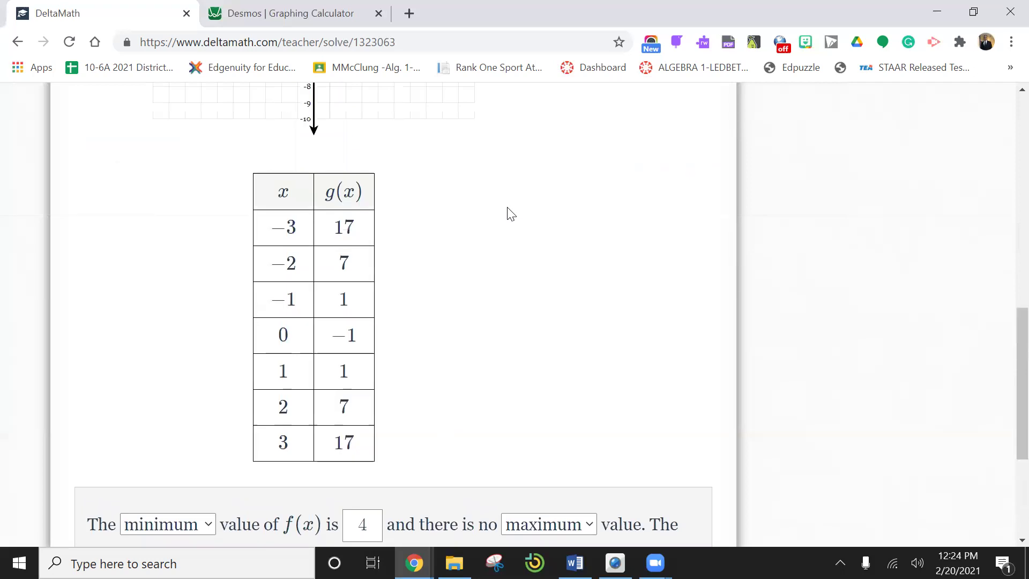
{"action": "scroll", "coordinate": [510, 214], "scroll_direction": "up", "scroll_amount": 2}
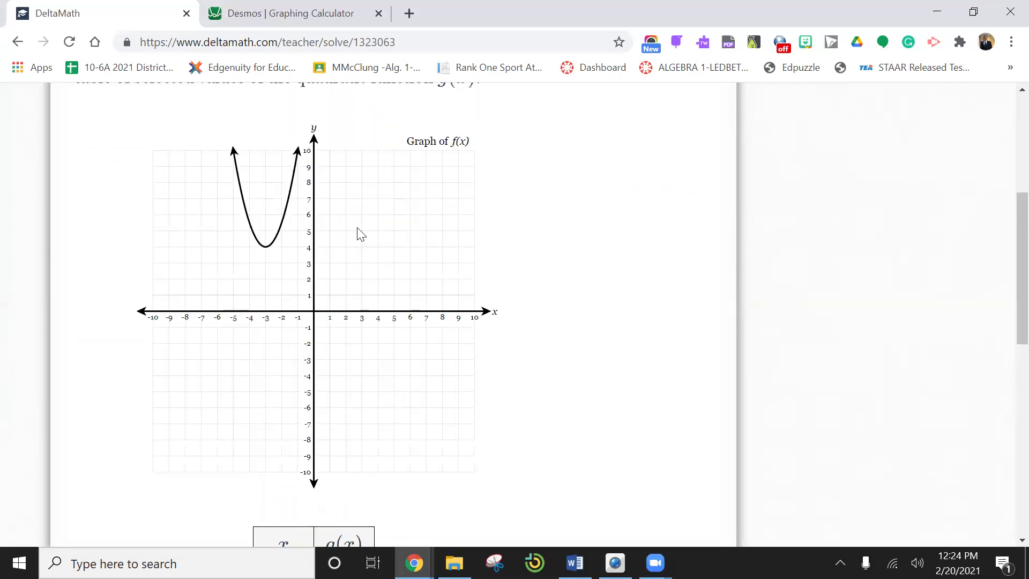
{"action": "scroll", "coordinate": [313, 255], "scroll_direction": "down", "scroll_amount": 5}
{"action": "scroll", "coordinate": [312, 255], "scroll_direction": "down", "scroll_amount": 7}
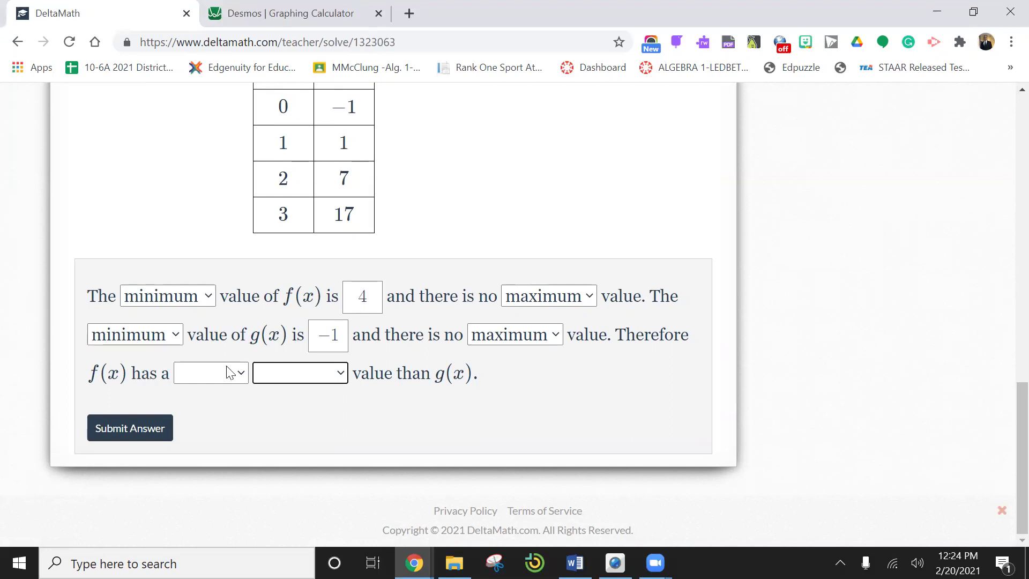
{"action": "left_click", "coordinate": [240, 373]}
{"action": "left_click", "coordinate": [212, 428]}
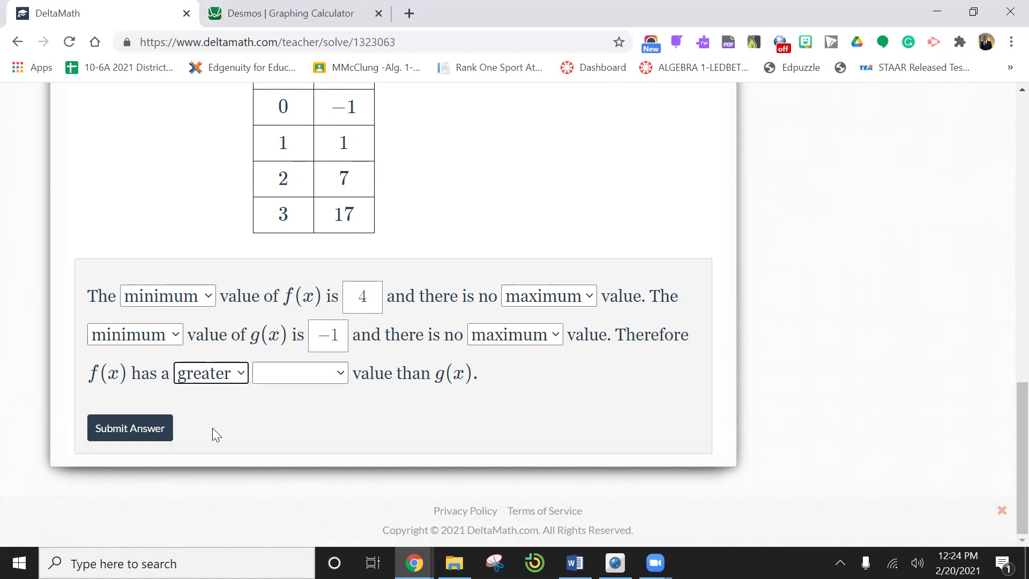
{"action": "left_click", "coordinate": [340, 373]}
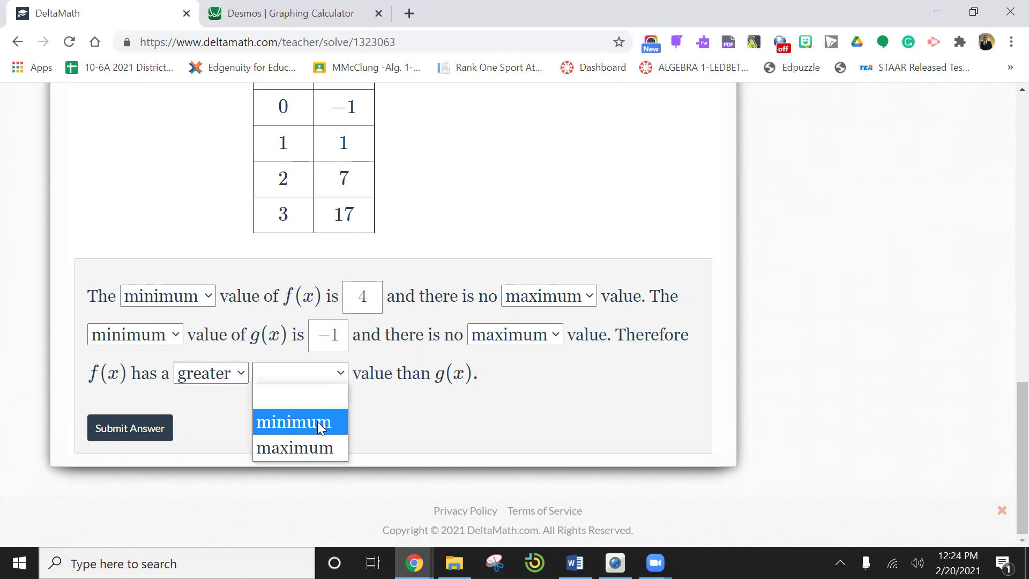
{"action": "left_click", "coordinate": [321, 422]}
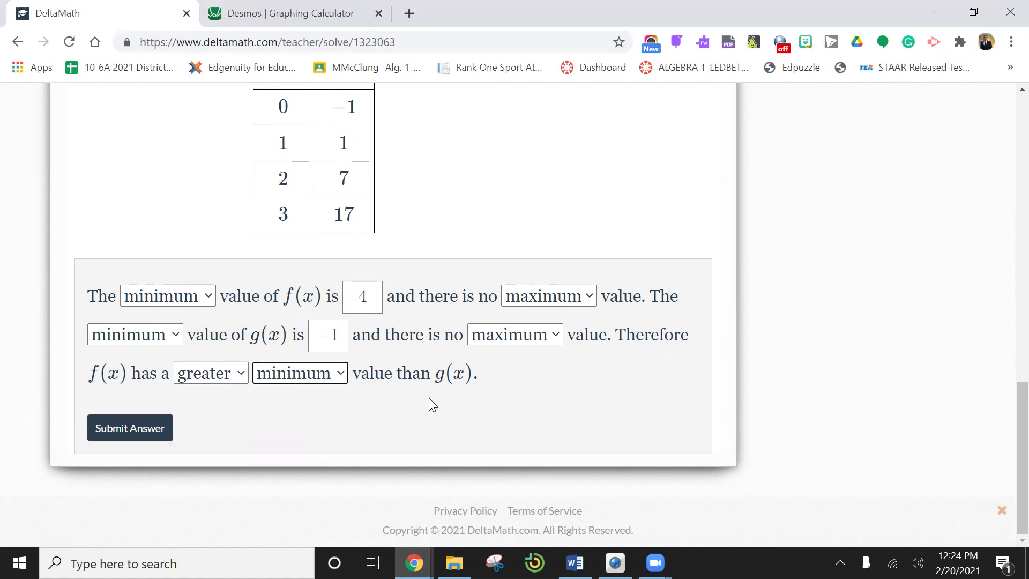
Submit the answer, confirm with Yes, and look over the worked solution.
{"action": "left_click", "coordinate": [137, 427]}
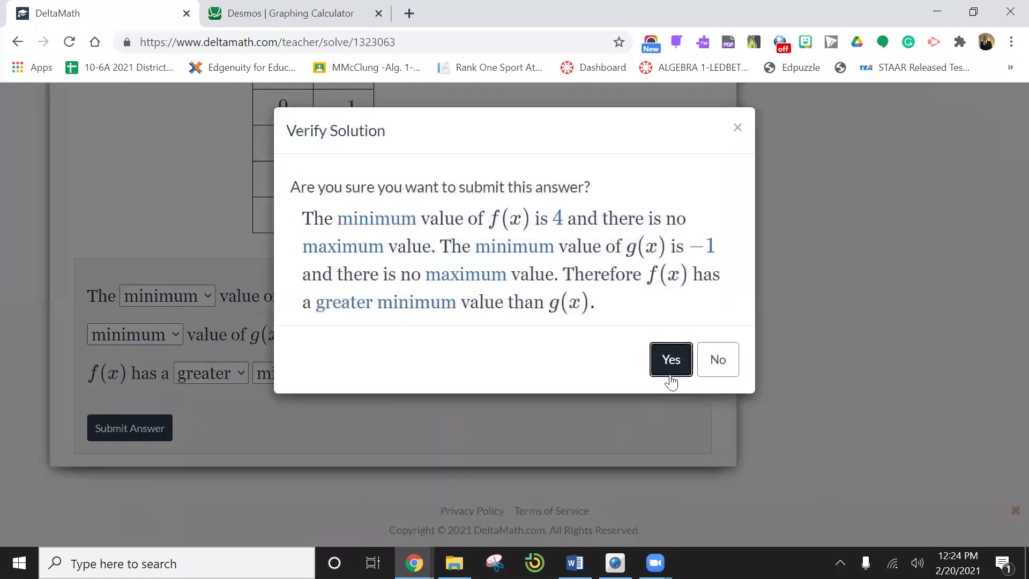
{"action": "left_click", "coordinate": [670, 358]}
{"action": "scroll", "coordinate": [568, 450], "scroll_direction": "down", "scroll_amount": 12}
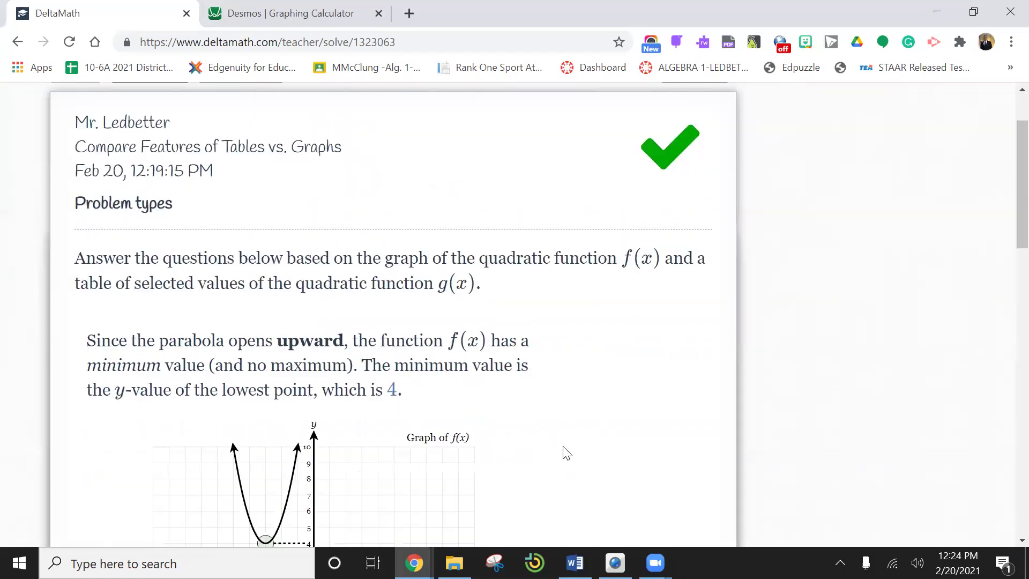
{"action": "scroll", "coordinate": [566, 453], "scroll_direction": "down", "scroll_amount": 8}
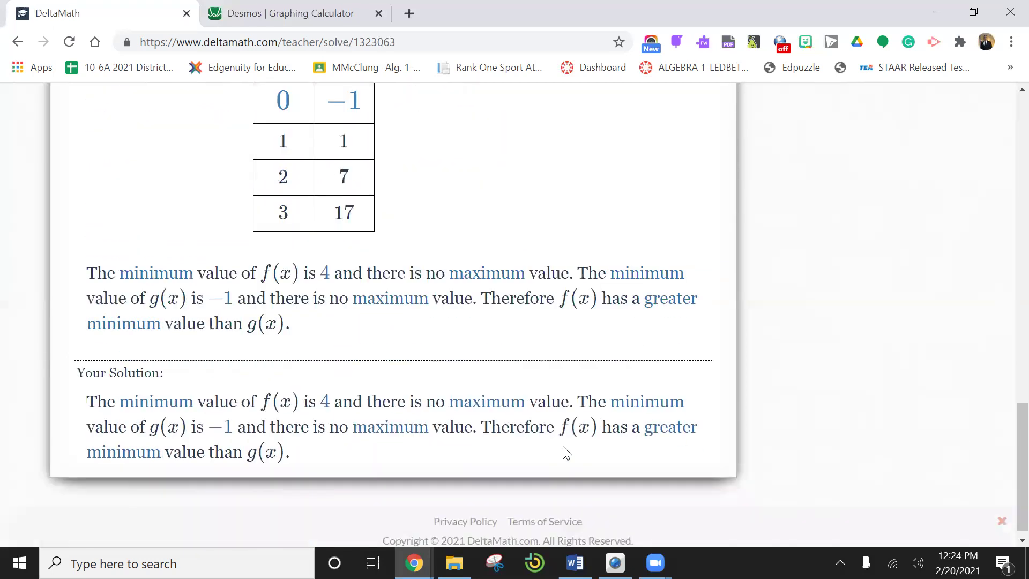
{"action": "scroll", "coordinate": [566, 452], "scroll_direction": "up", "scroll_amount": 5}
{"action": "right_click", "coordinate": [565, 450]}
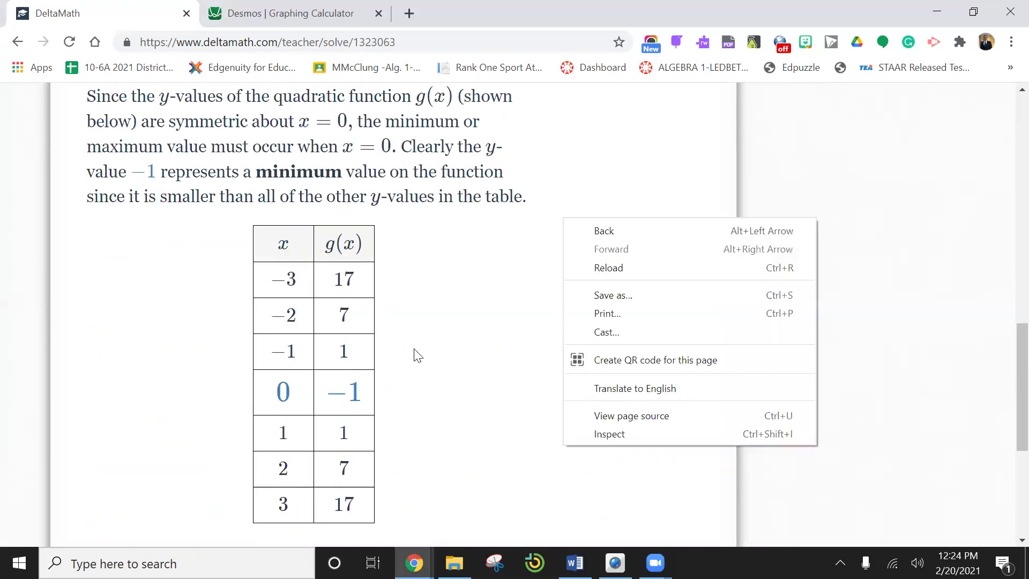
{"action": "scroll", "coordinate": [418, 355], "scroll_direction": "up", "scroll_amount": 10}
{"action": "scroll", "coordinate": [418, 356], "scroll_direction": "up", "scroll_amount": 4}
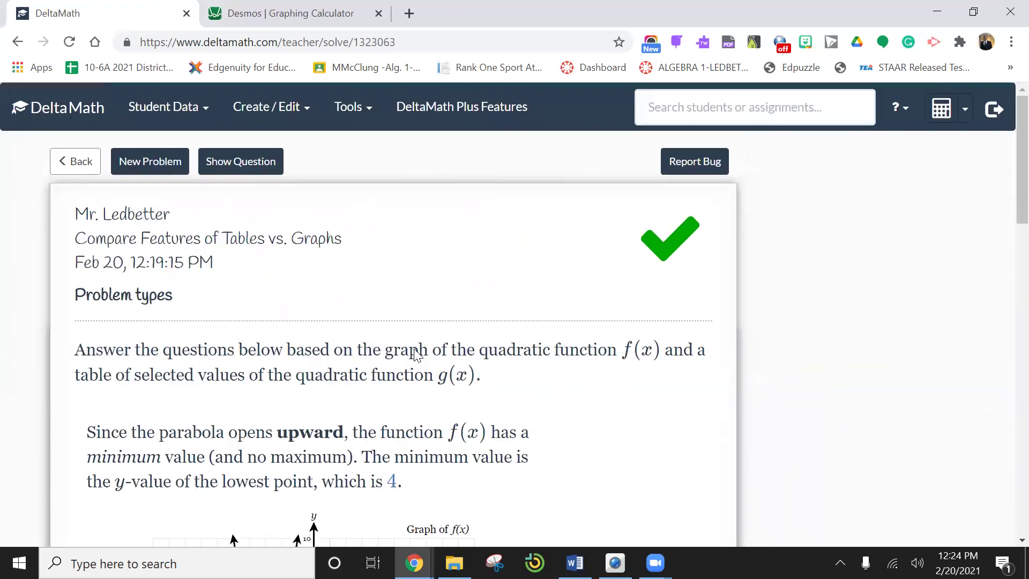
Load a new problem and look over its graph of f(x) and table of g(x).
{"action": "left_click", "coordinate": [164, 168]}
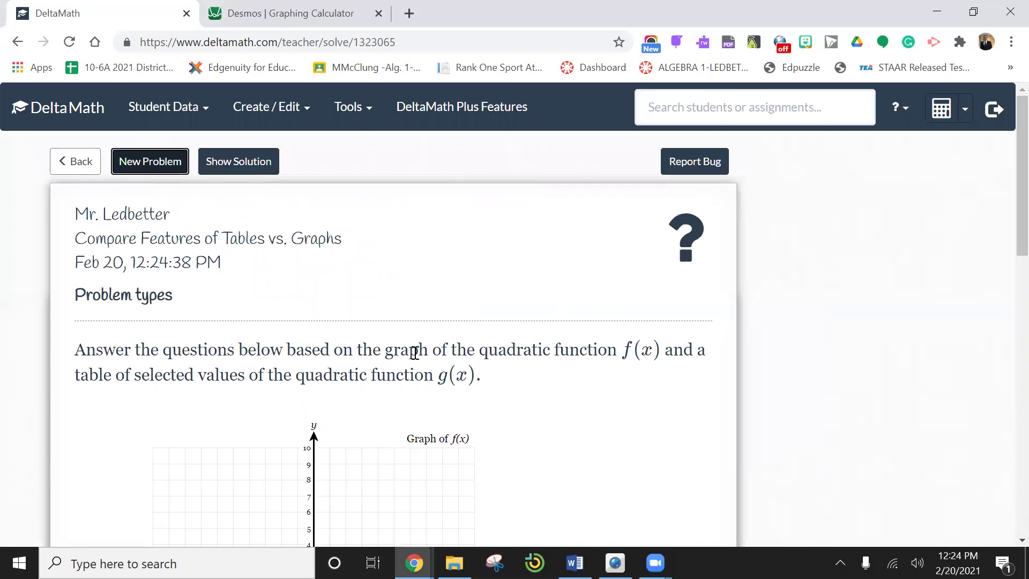
{"action": "scroll", "coordinate": [417, 338], "scroll_direction": "down", "scroll_amount": 6}
{"action": "scroll", "coordinate": [417, 336], "scroll_direction": "down", "scroll_amount": 9}
{"action": "scroll", "coordinate": [413, 304], "scroll_direction": "up", "scroll_amount": 8}
{"action": "scroll", "coordinate": [413, 305], "scroll_direction": "up", "scroll_amount": 4}
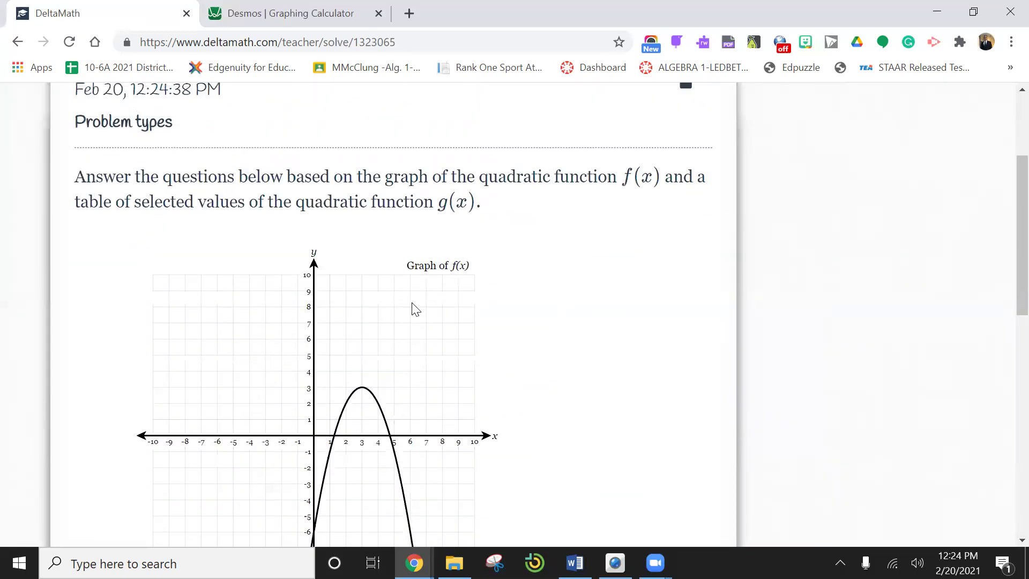
{"action": "scroll", "coordinate": [413, 306], "scroll_direction": "down", "scroll_amount": 3}
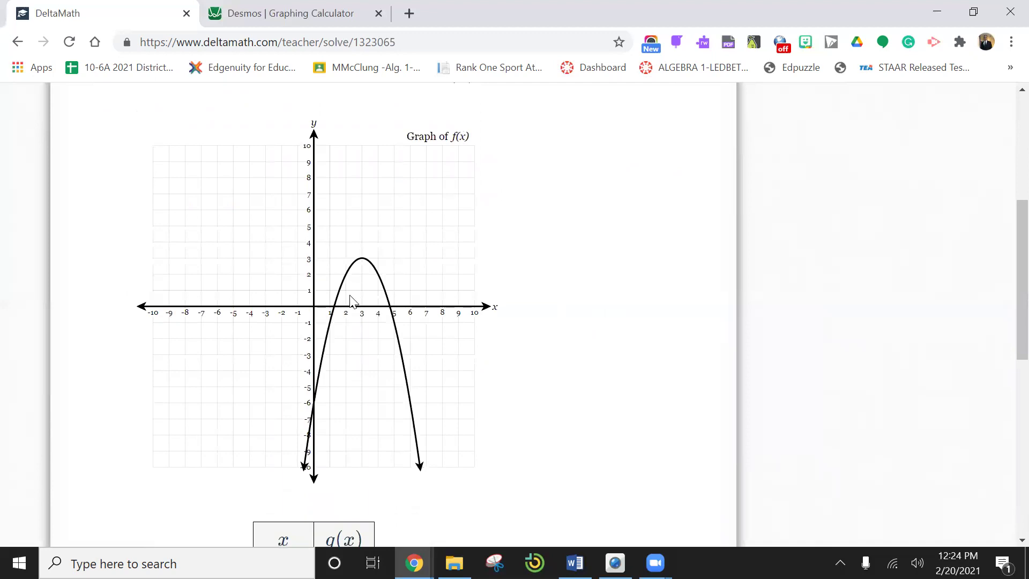
{"action": "scroll", "coordinate": [352, 300], "scroll_direction": "down", "scroll_amount": 3}
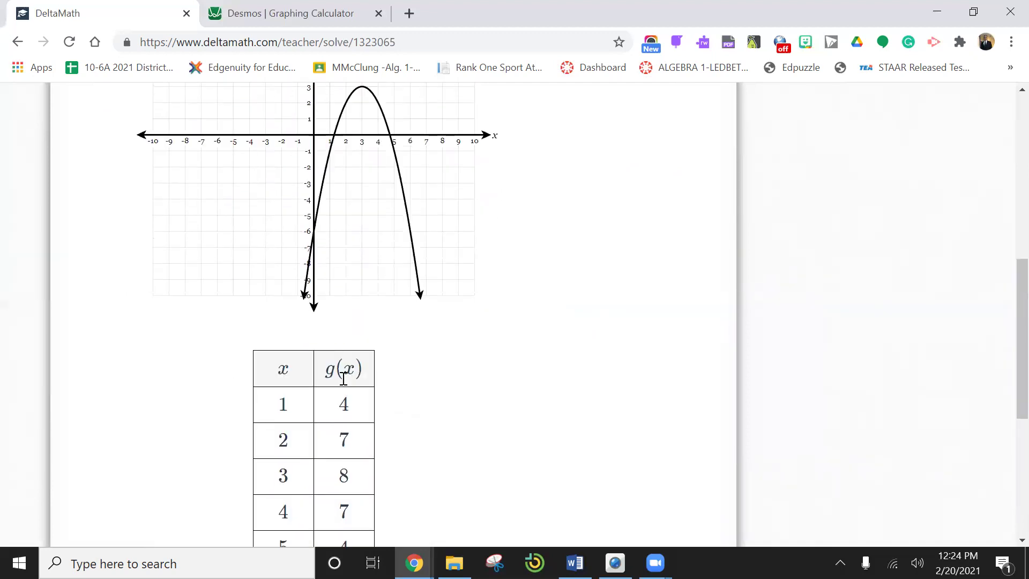
{"action": "scroll", "coordinate": [346, 375], "scroll_direction": "down", "scroll_amount": 4}
{"action": "scroll", "coordinate": [289, 429], "scroll_direction": "up", "scroll_amount": 1}
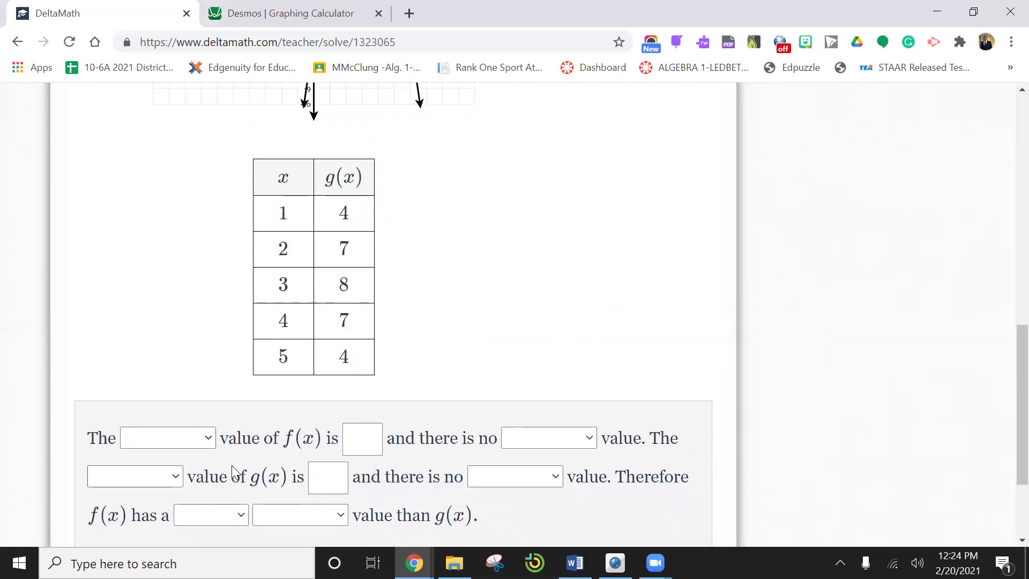
Choose 'maximum' as the kind of extreme value f(x) has.
{"action": "left_click", "coordinate": [209, 438]}
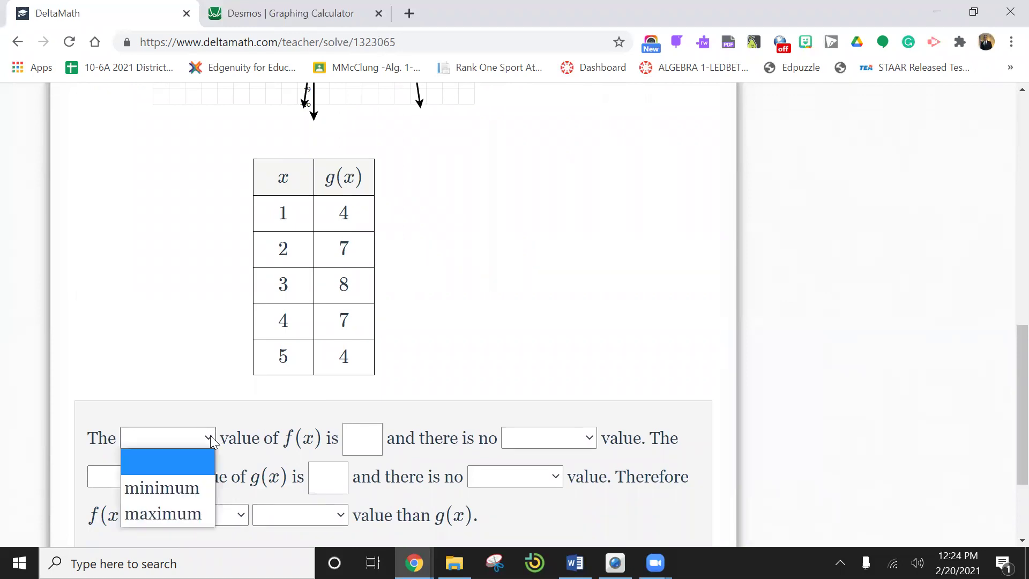
{"action": "scroll", "coordinate": [514, 266], "scroll_direction": "up", "scroll_amount": 5}
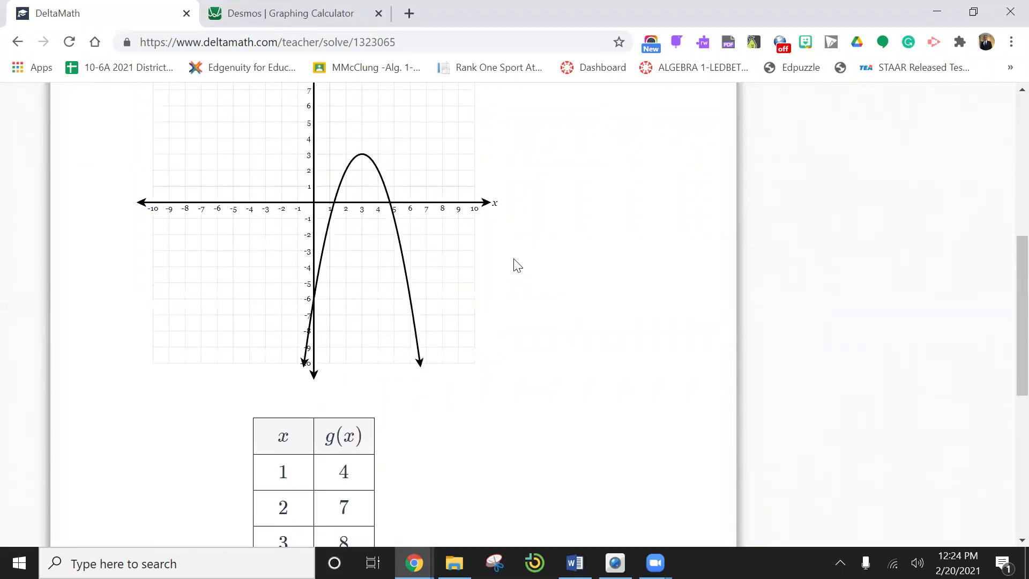
{"action": "scroll", "coordinate": [517, 266], "scroll_direction": "down", "scroll_amount": 3}
{"action": "scroll", "coordinate": [517, 265], "scroll_direction": "down", "scroll_amount": 3}
{"action": "scroll", "coordinate": [517, 265], "scroll_direction": "up", "scroll_amount": 9}
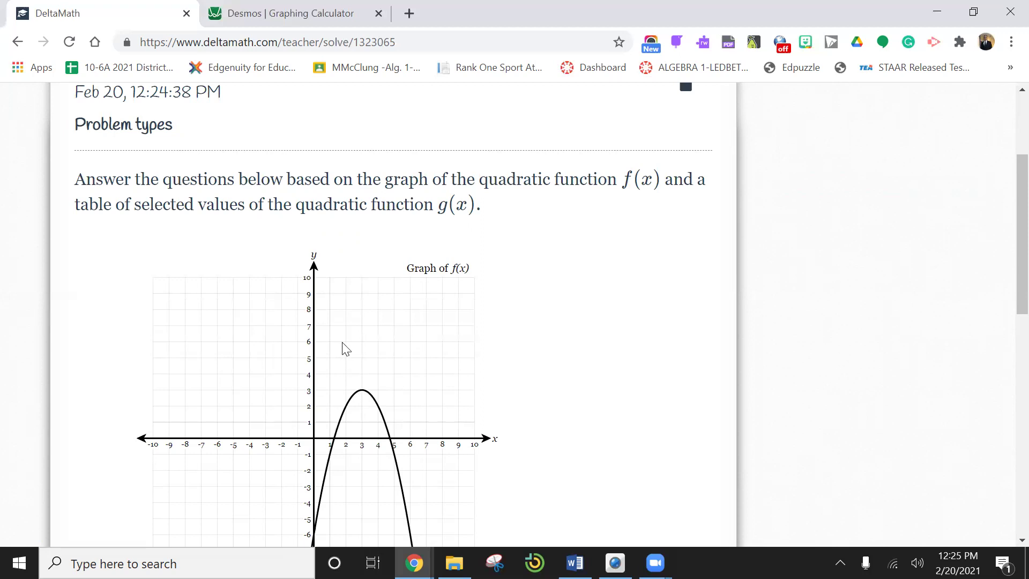
{"action": "scroll", "coordinate": [362, 385], "scroll_direction": "down", "scroll_amount": 10}
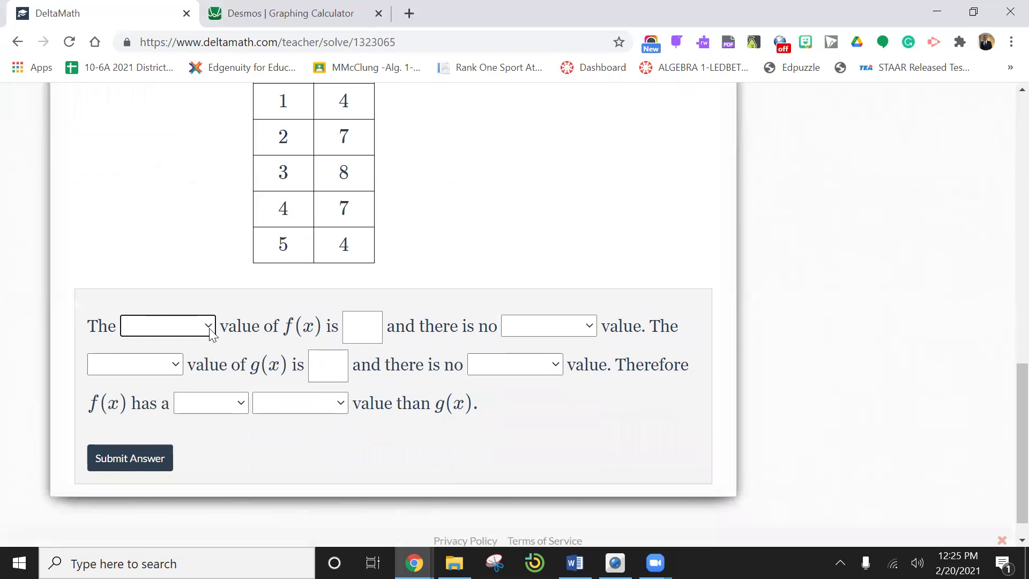
{"action": "left_click", "coordinate": [210, 333]}
{"action": "left_click", "coordinate": [171, 411]}
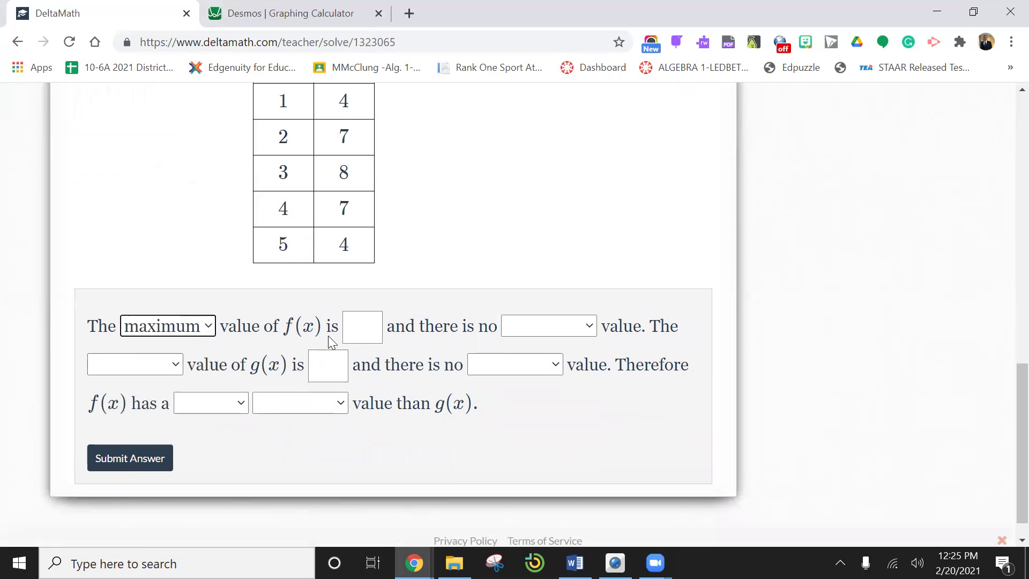
{"action": "scroll", "coordinate": [416, 179], "scroll_direction": "up", "scroll_amount": 4}
{"action": "left_click_drag", "start_coordinate": [340, 368], "coordinate": [369, 316]}
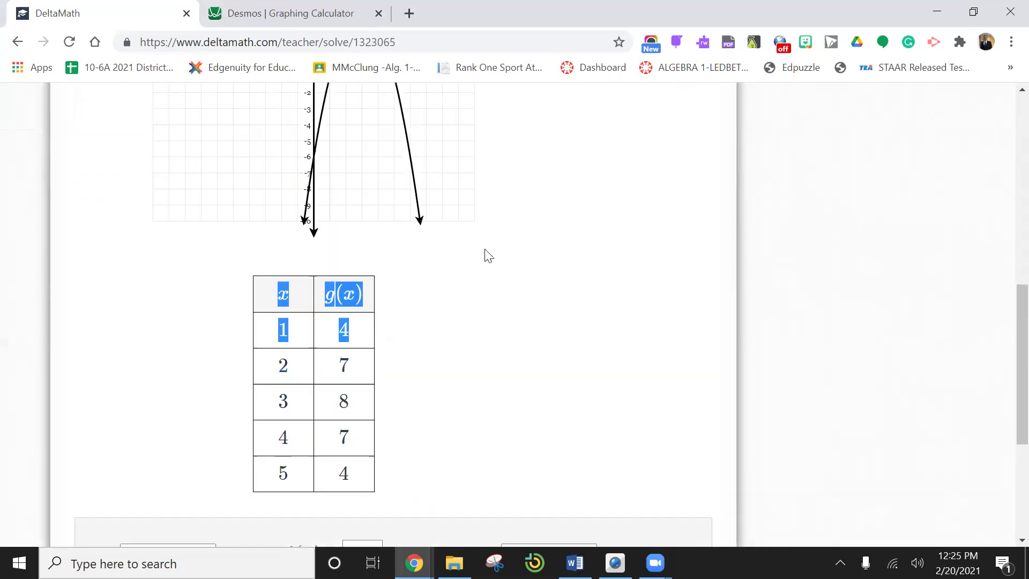
{"action": "scroll", "coordinate": [486, 255], "scroll_direction": "up", "scroll_amount": 5}
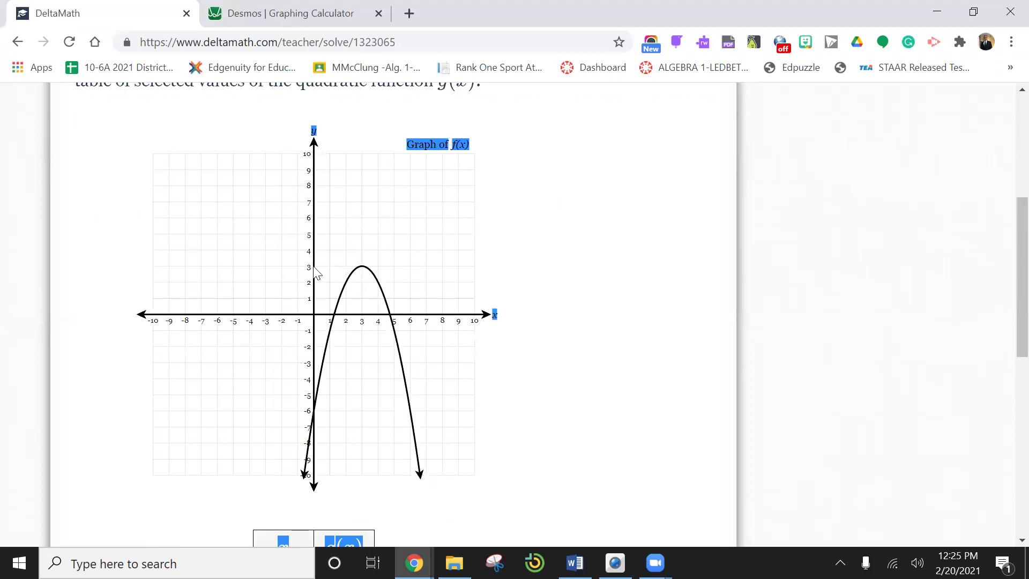
{"action": "scroll", "coordinate": [425, 273], "scroll_direction": "down", "scroll_amount": 7}
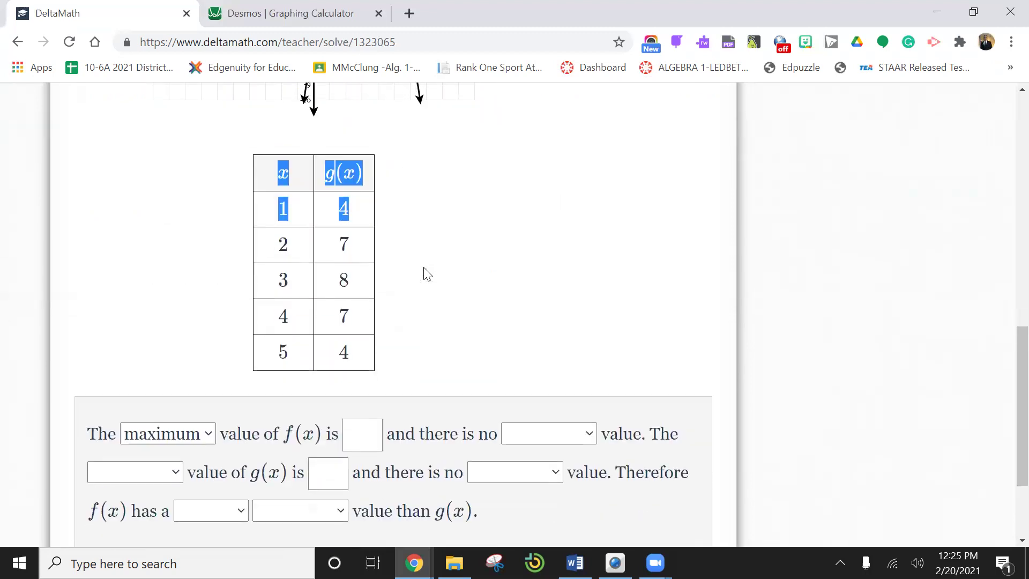
{"action": "scroll", "coordinate": [427, 273], "scroll_direction": "down", "scroll_amount": 2}
Enter 3 as f(x)'s maximum and select 'minimum' as the value it lacks.
{"action": "left_click", "coordinate": [367, 301]}
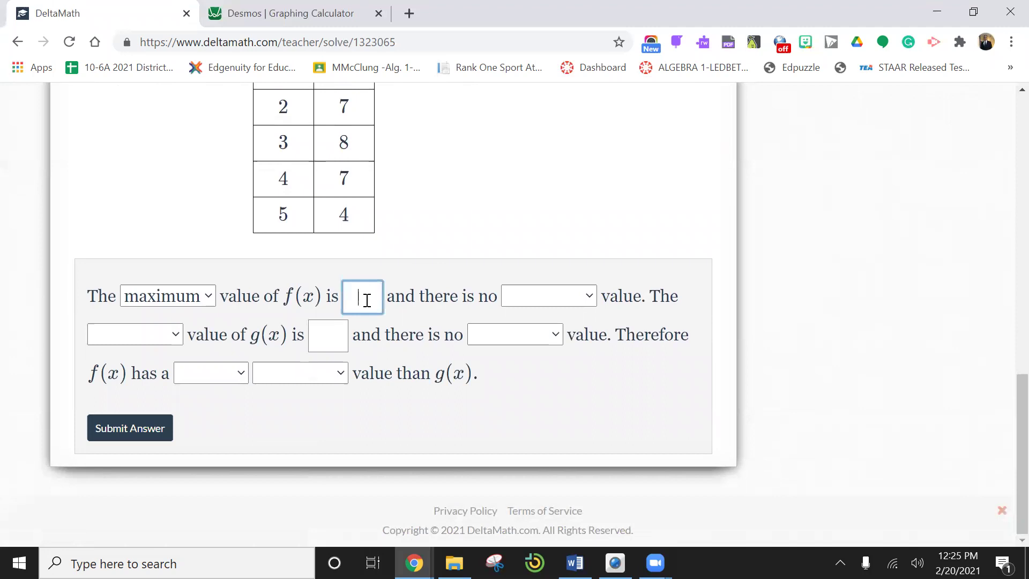
{"action": "left_click", "coordinate": [590, 296]}
{"action": "left_click", "coordinate": [561, 351]}
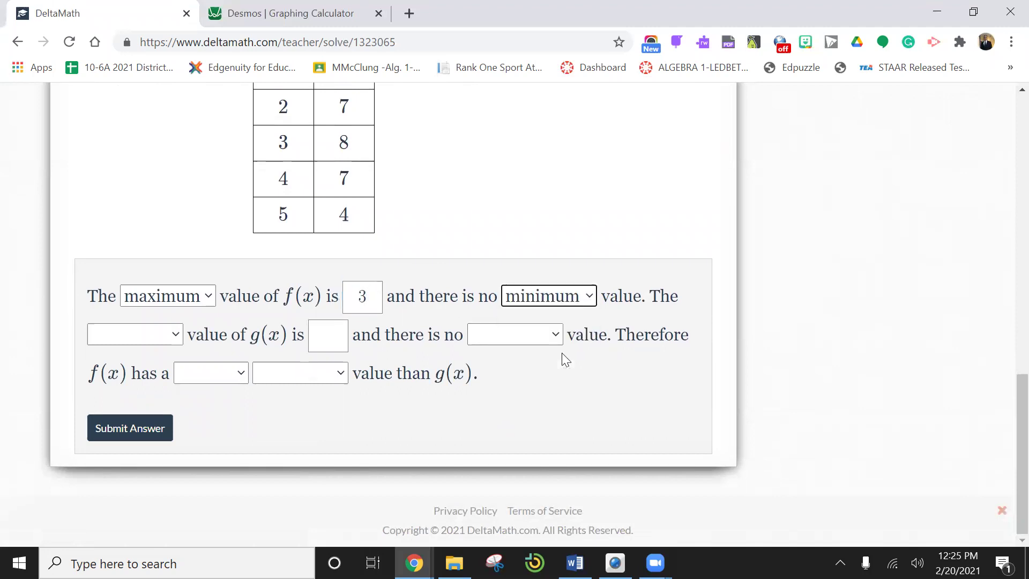
{"action": "scroll", "coordinate": [594, 188], "scroll_direction": "up", "scroll_amount": 4}
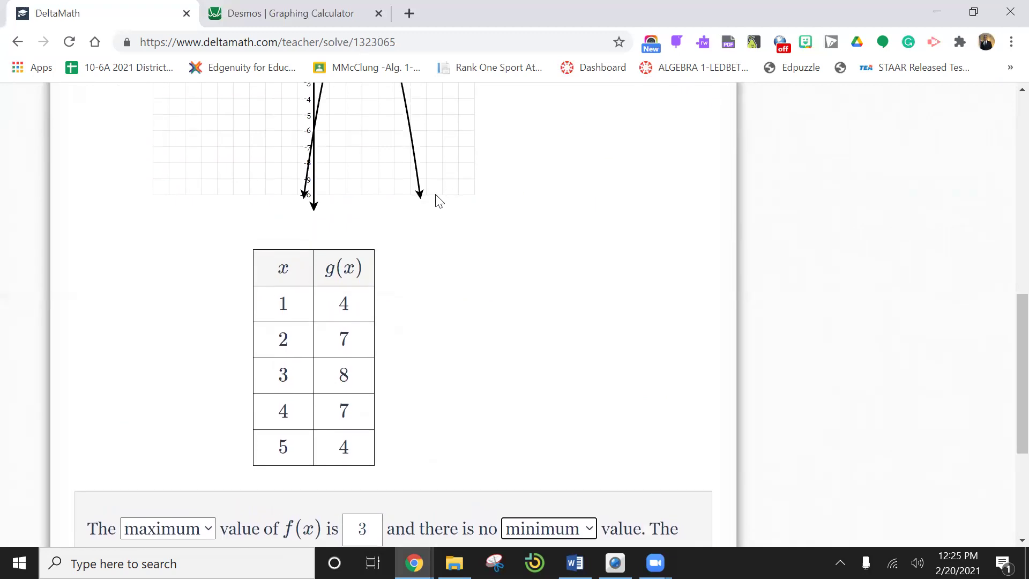
{"action": "scroll", "coordinate": [489, 202], "scroll_direction": "down", "scroll_amount": 3}
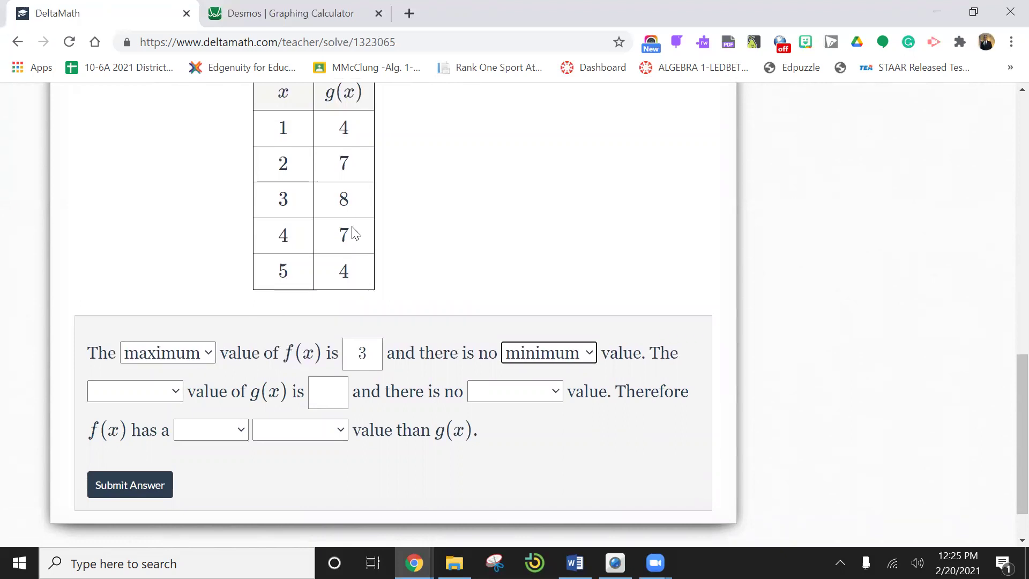
{"action": "scroll", "coordinate": [408, 191], "scroll_direction": "up", "scroll_amount": 2}
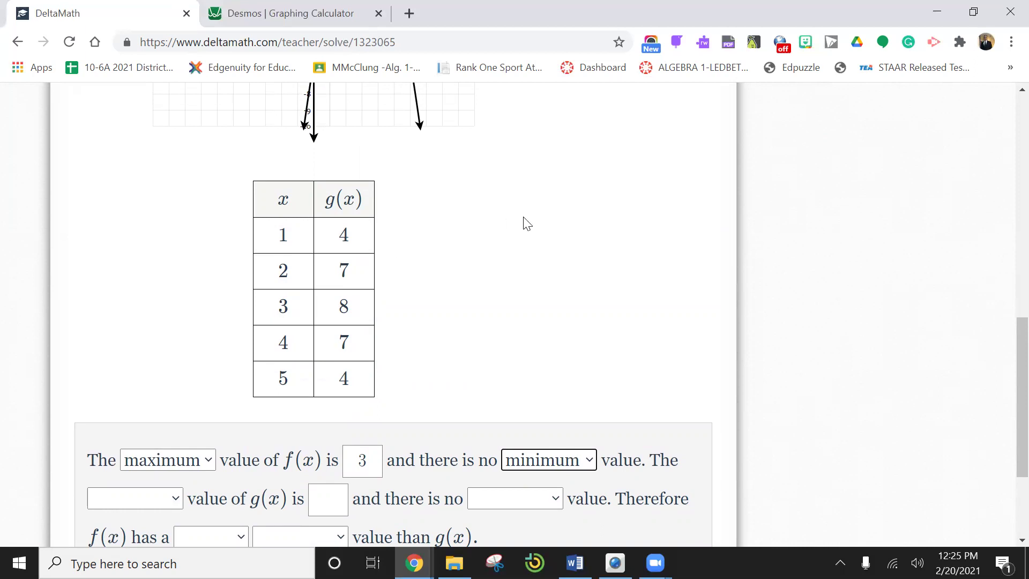
{"action": "scroll", "coordinate": [523, 223], "scroll_direction": "up", "scroll_amount": 4}
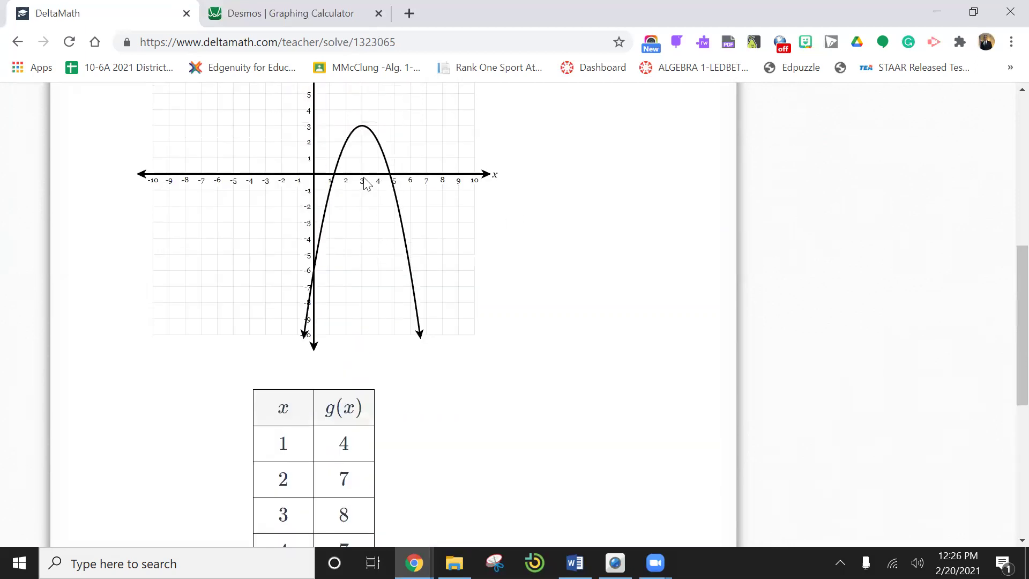
{"action": "scroll", "coordinate": [364, 174], "scroll_direction": "up", "scroll_amount": 2}
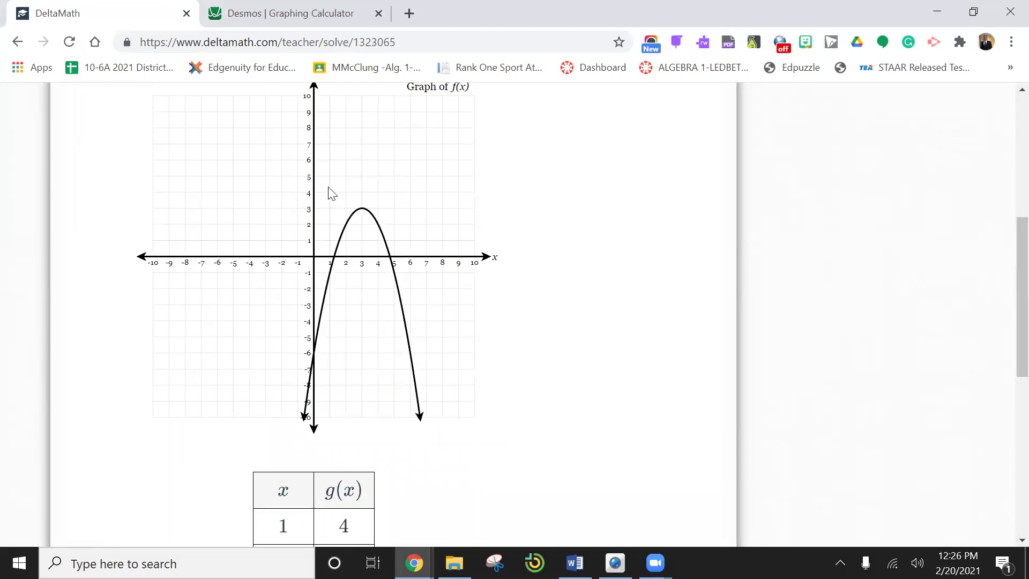
{"action": "scroll", "coordinate": [328, 199], "scroll_direction": "down", "scroll_amount": 2}
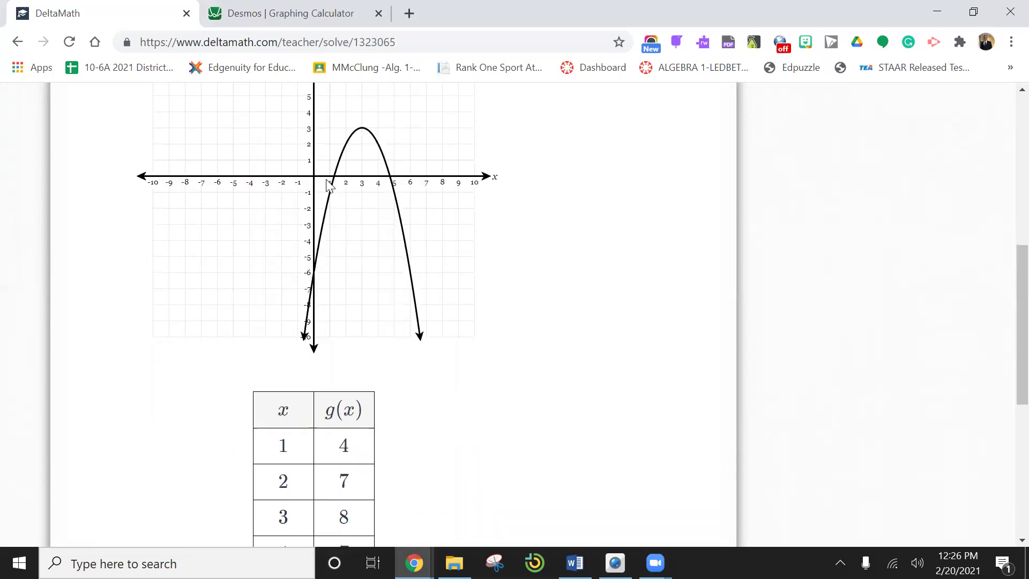
{"action": "scroll", "coordinate": [355, 128], "scroll_direction": "up", "scroll_amount": 2}
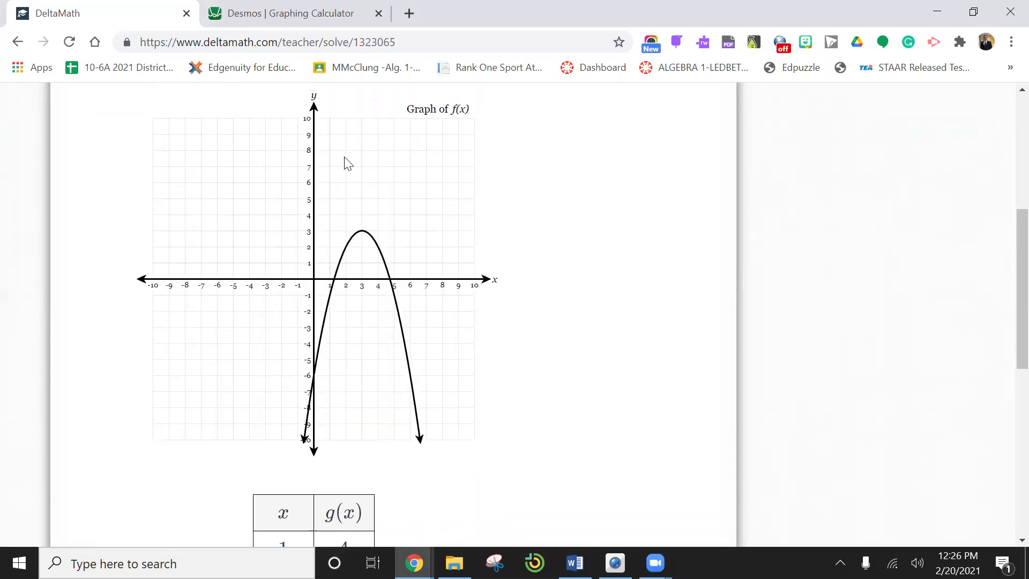
{"action": "scroll", "coordinate": [346, 175], "scroll_direction": "down", "scroll_amount": 3}
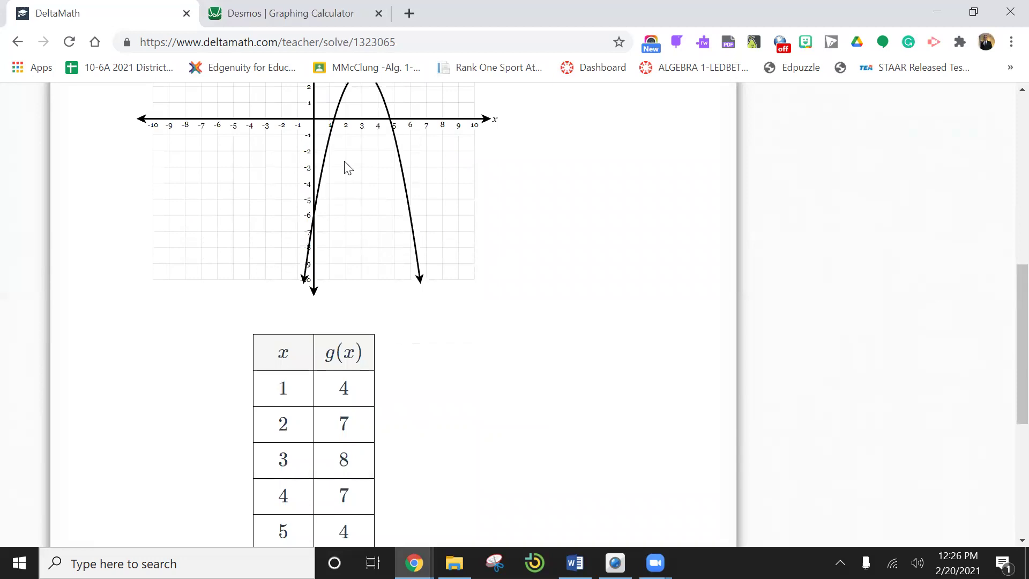
{"action": "scroll", "coordinate": [345, 168], "scroll_direction": "down", "scroll_amount": 4}
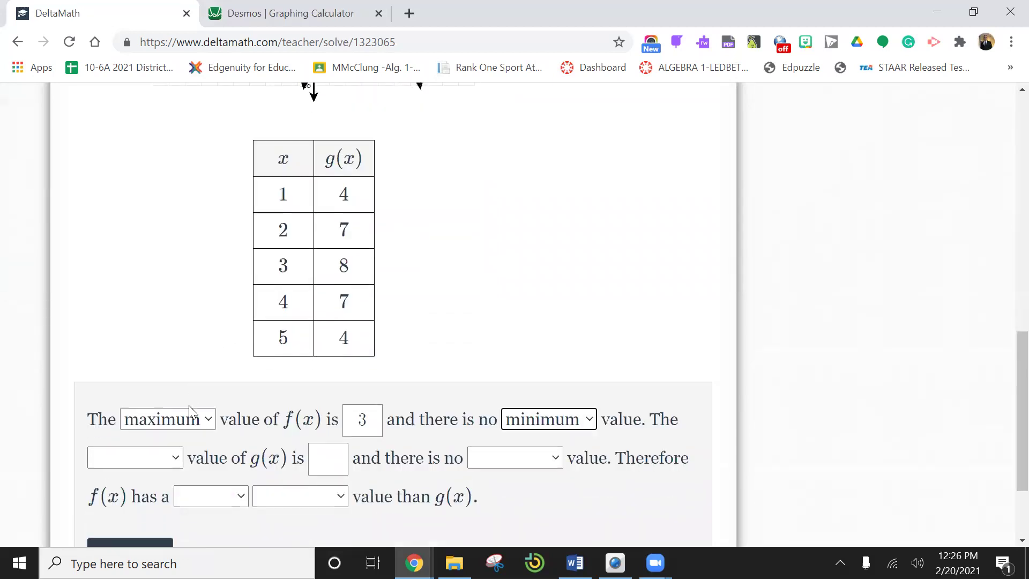
Give g(x) a maximum value of 8 with no minimum value.
{"action": "left_click", "coordinate": [172, 457]}
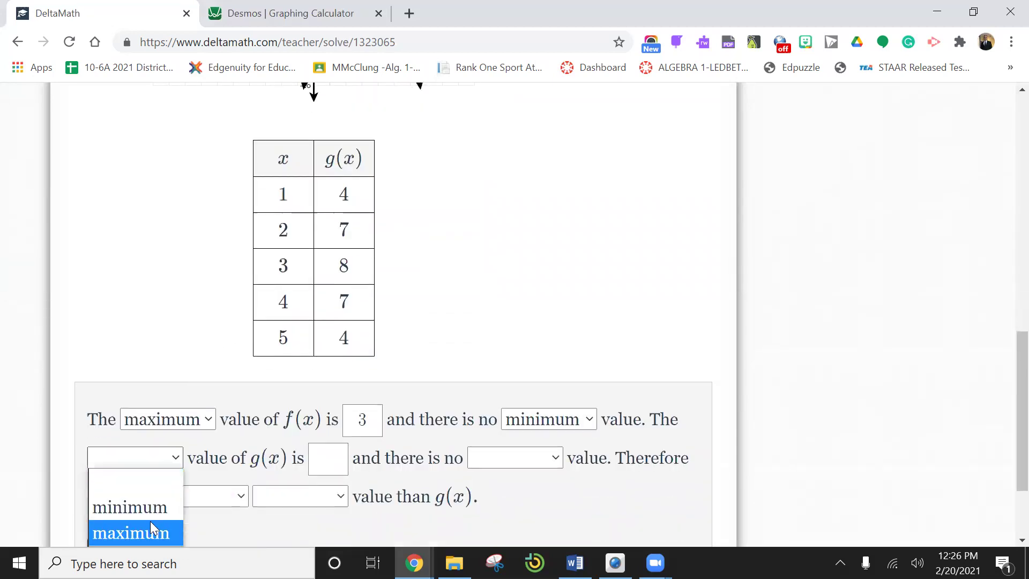
{"action": "left_click", "coordinate": [143, 535]}
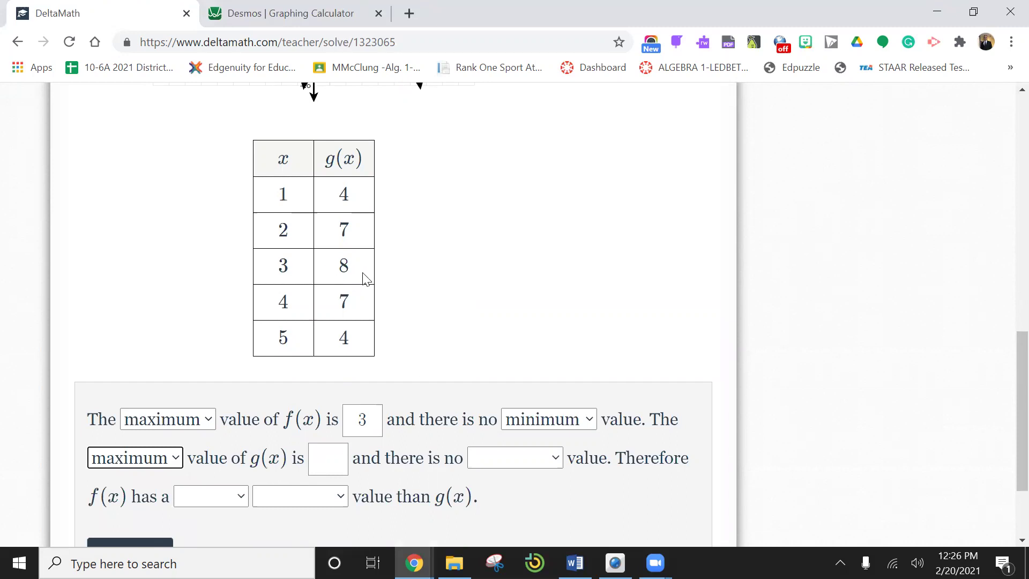
{"action": "left_click", "coordinate": [329, 463]}
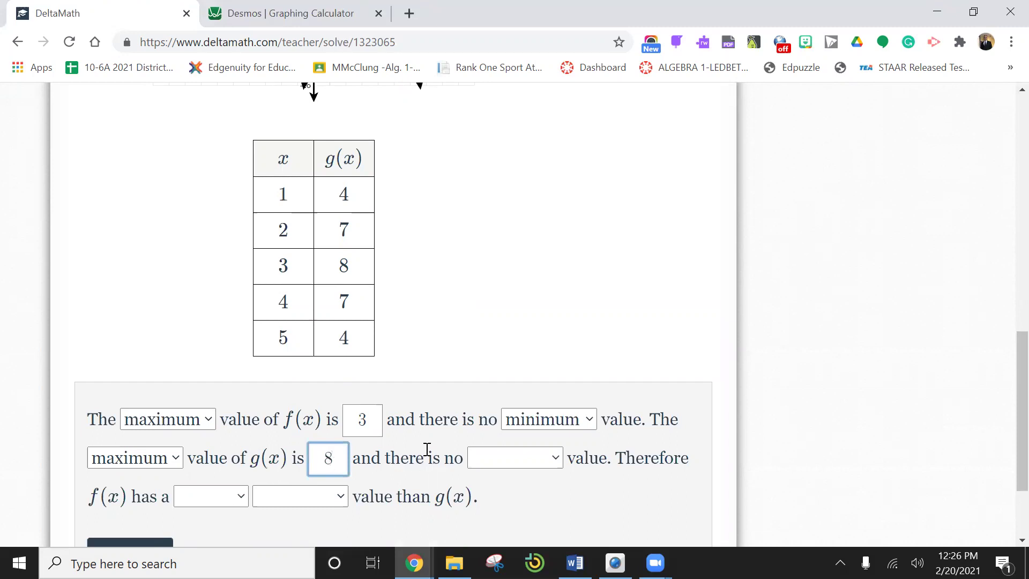
{"action": "left_click", "coordinate": [553, 460]}
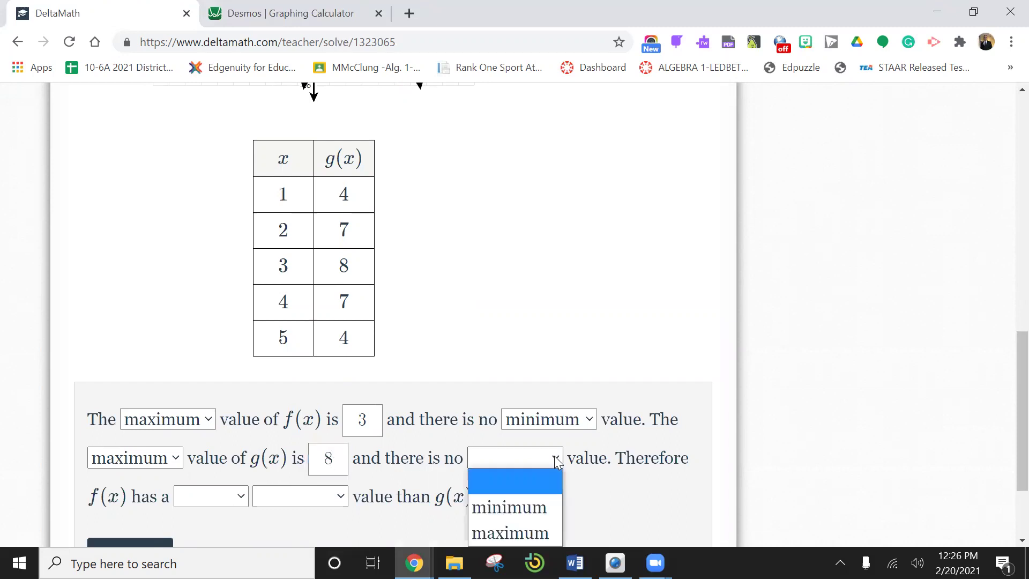
{"action": "left_click", "coordinate": [523, 507]}
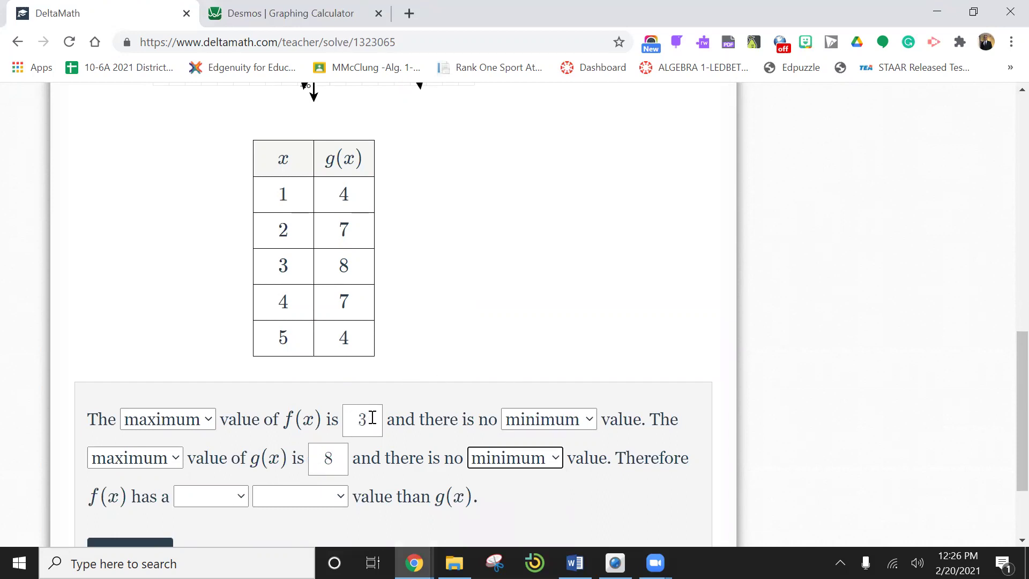
Make the conclusion say f(x) has a smaller maximum value, correcting an initial 'minimum' pick.
{"action": "left_click", "coordinate": [242, 499]}
{"action": "left_click", "coordinate": [228, 472]}
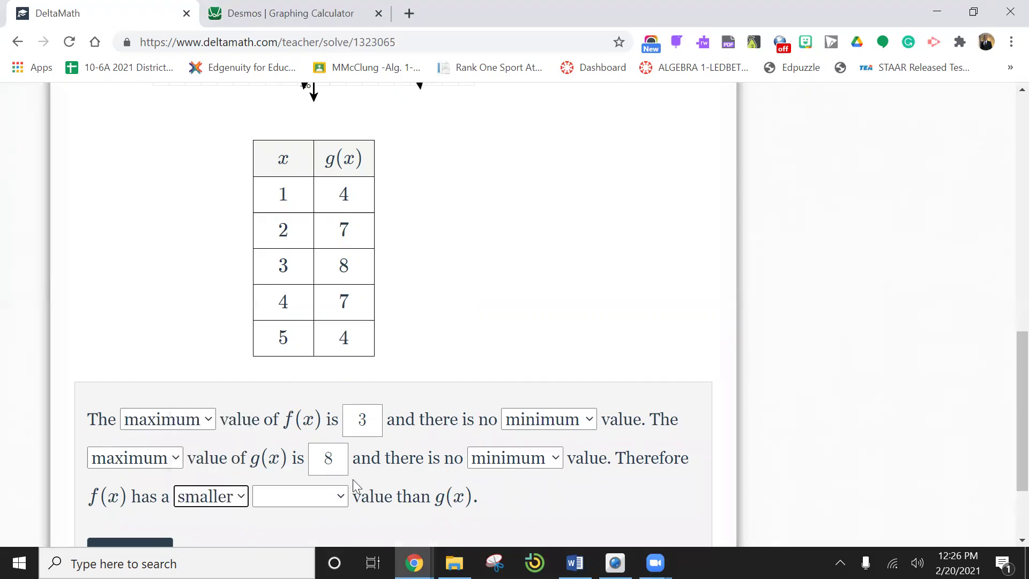
{"action": "left_click", "coordinate": [343, 500]}
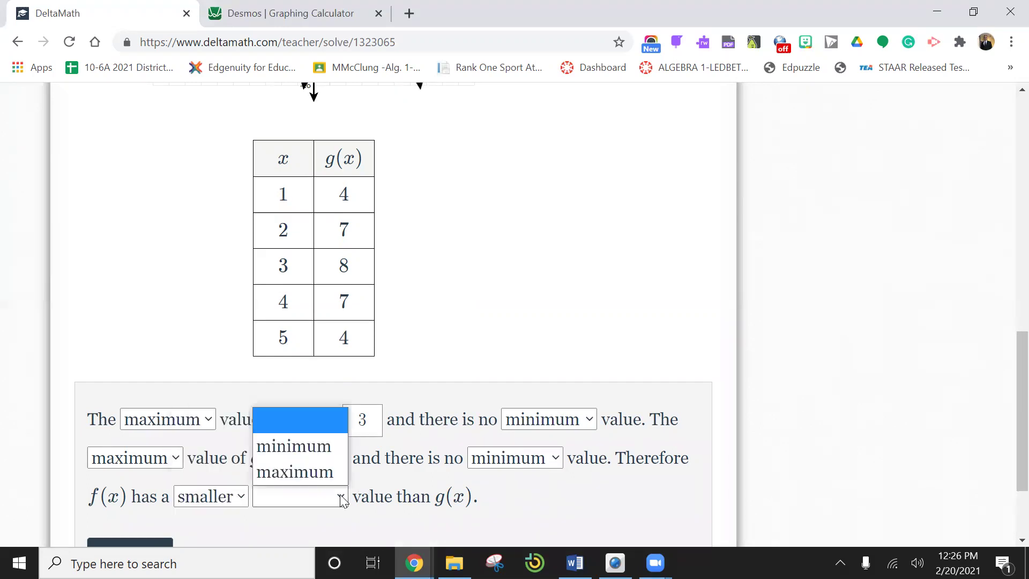
{"action": "left_click", "coordinate": [333, 446]}
{"action": "scroll", "coordinate": [440, 399], "scroll_direction": "down", "scroll_amount": 1}
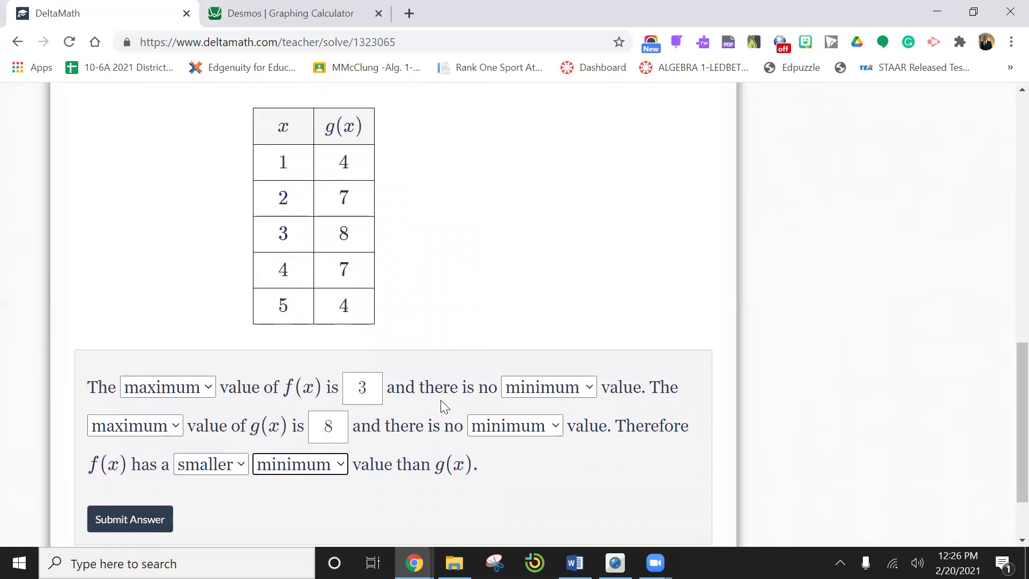
{"action": "left_click", "coordinate": [339, 465]}
{"action": "left_click", "coordinate": [325, 440]}
Submit the answer, confirm with Yes, and check the result.
{"action": "left_click", "coordinate": [128, 518]}
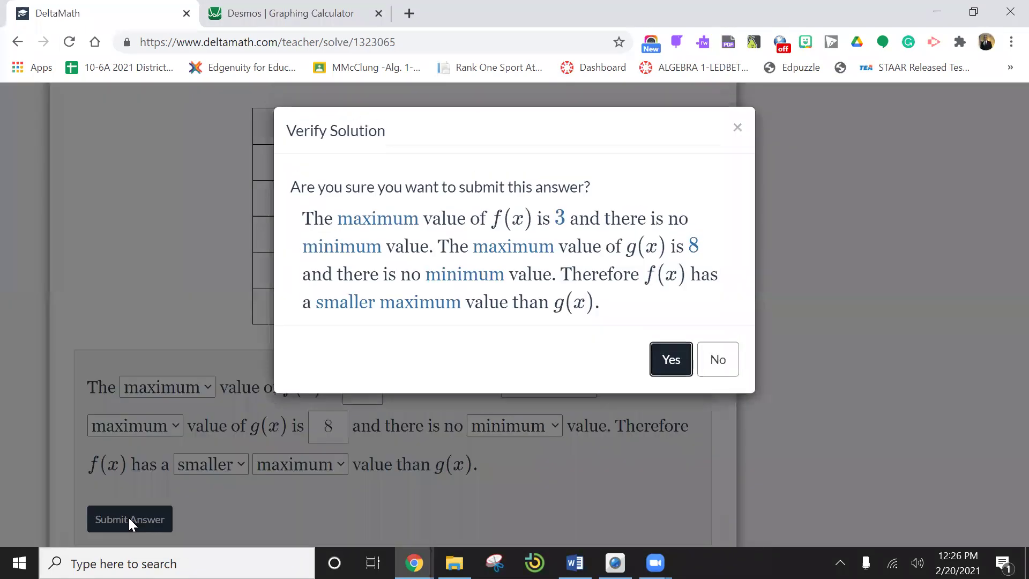
{"action": "left_click", "coordinate": [664, 360]}
{"action": "scroll", "coordinate": [665, 355], "scroll_direction": "down", "scroll_amount": 8}
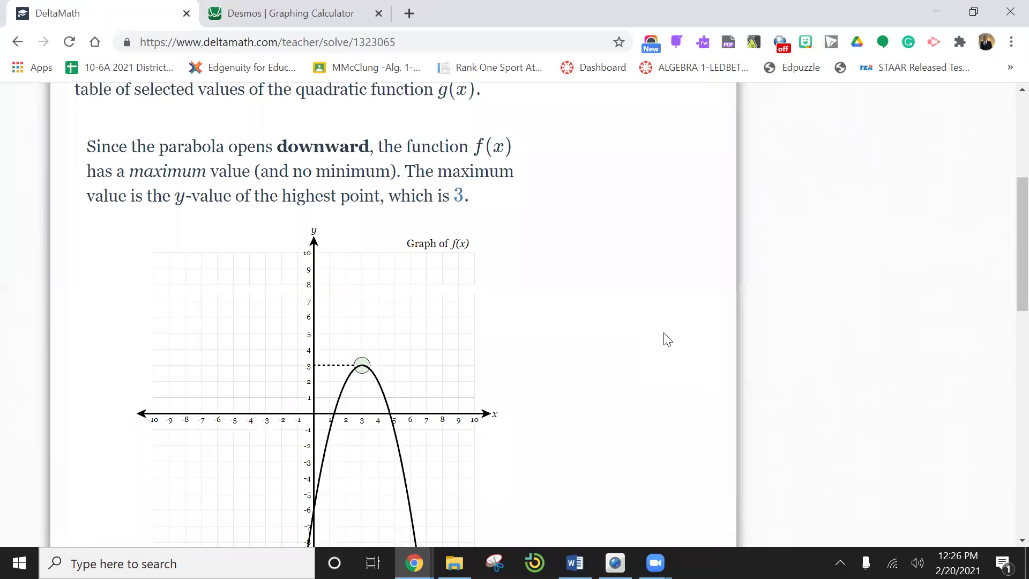
{"action": "scroll", "coordinate": [666, 337], "scroll_direction": "down", "scroll_amount": 6}
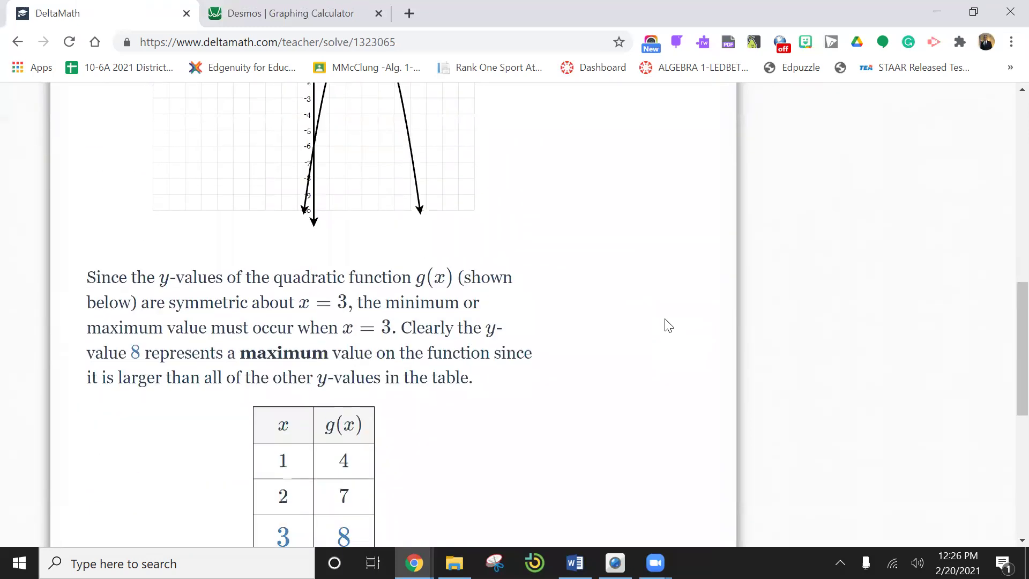
{"action": "scroll", "coordinate": [667, 329], "scroll_direction": "up", "scroll_amount": 8}
Load a new x-intercept problem and look over the graph of f(x) and the table of g(x).
{"action": "scroll", "coordinate": [668, 325], "scroll_direction": "up", "scroll_amount": 6}
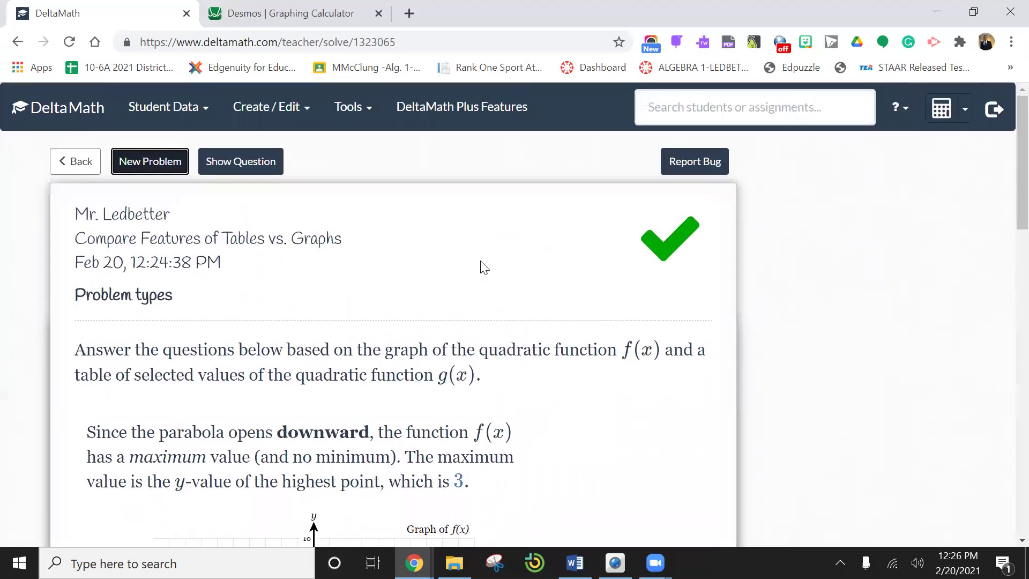
{"action": "left_click", "coordinate": [145, 170]}
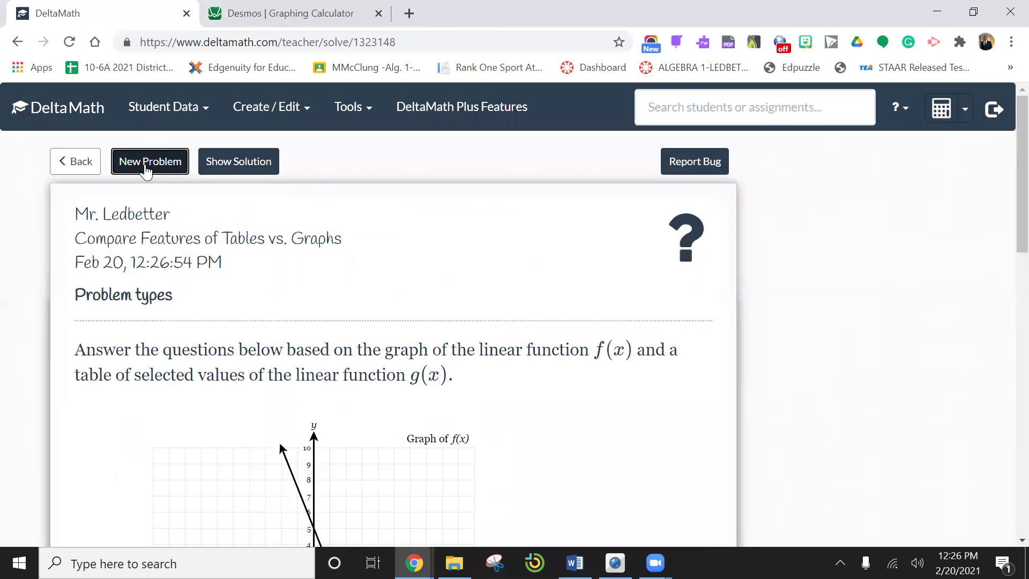
{"action": "scroll", "coordinate": [255, 177], "scroll_direction": "down", "scroll_amount": 1}
{"action": "scroll", "coordinate": [255, 176], "scroll_direction": "down", "scroll_amount": 8}
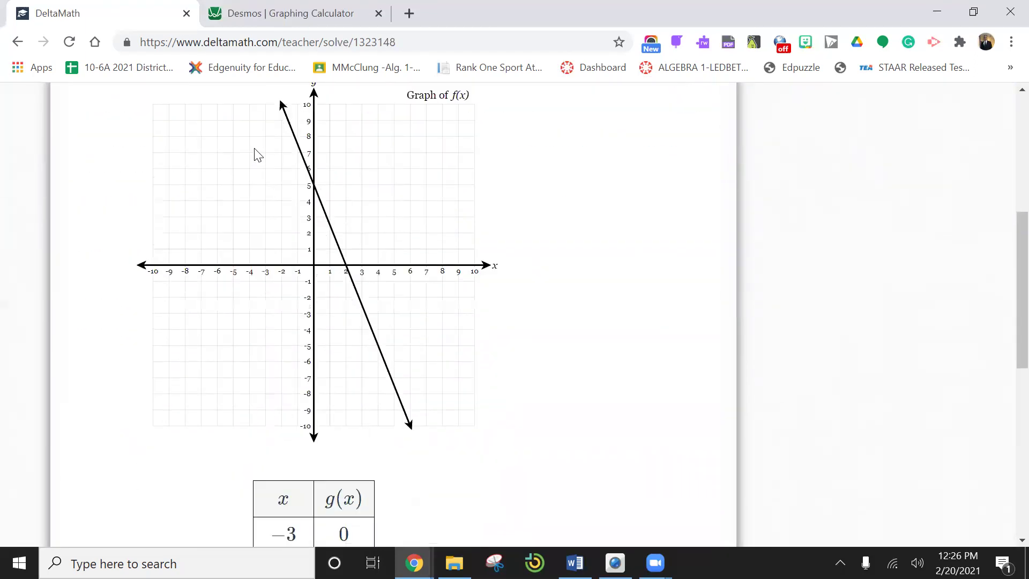
{"action": "scroll", "coordinate": [255, 155], "scroll_direction": "down", "scroll_amount": 2}
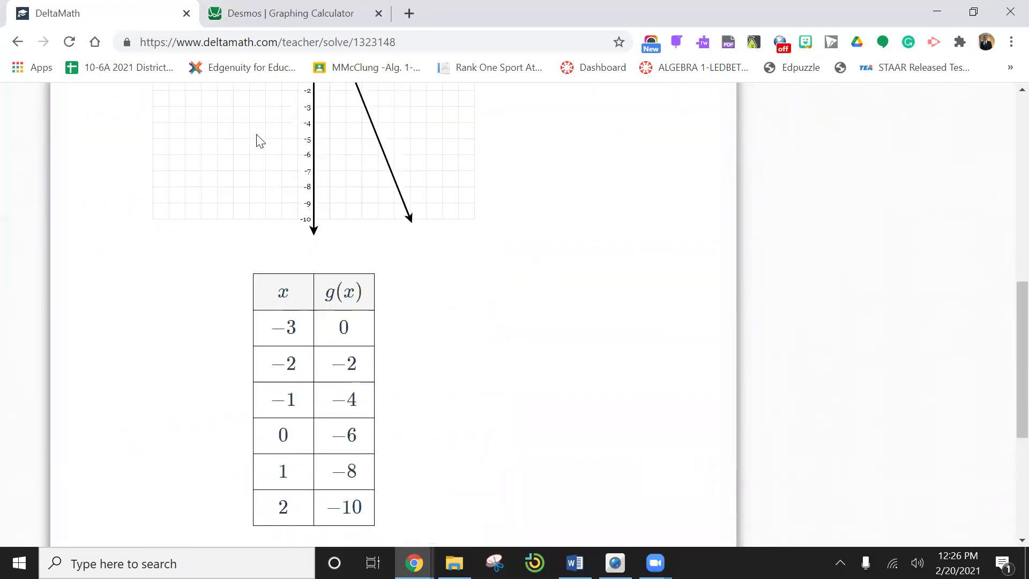
{"action": "scroll", "coordinate": [257, 147], "scroll_direction": "up", "scroll_amount": 8}
{"action": "scroll", "coordinate": [260, 140], "scroll_direction": "down", "scroll_amount": 7}
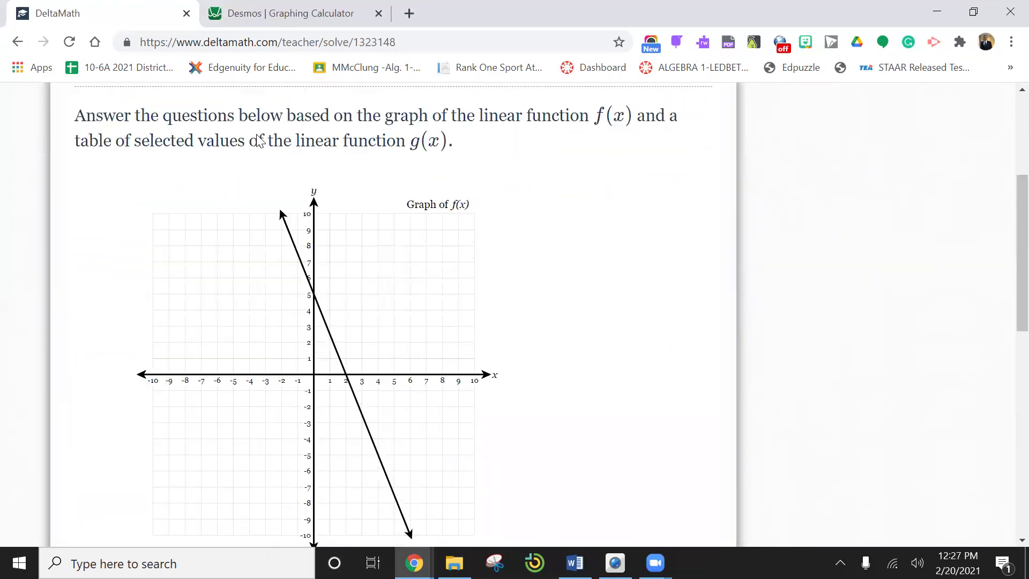
{"action": "scroll", "coordinate": [244, 278], "scroll_direction": "up", "scroll_amount": 6}
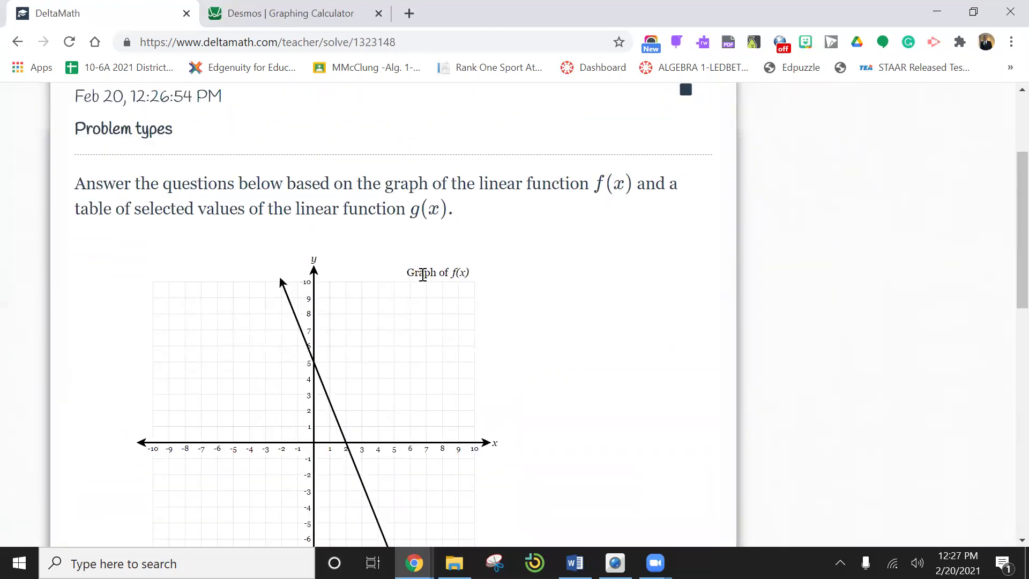
{"action": "scroll", "coordinate": [337, 336], "scroll_direction": "down", "scroll_amount": 12}
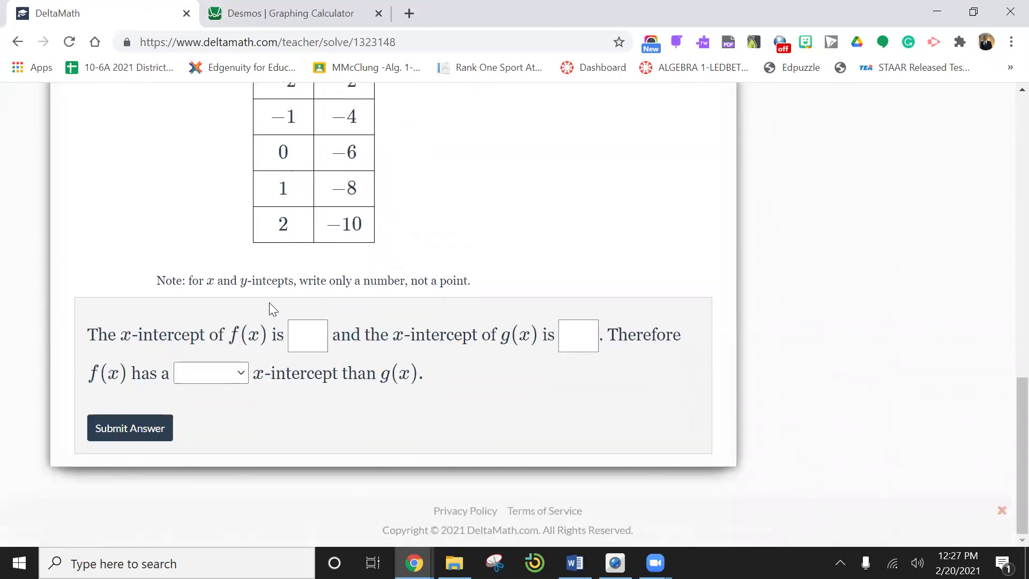
{"action": "scroll", "coordinate": [269, 303], "scroll_direction": "up", "scroll_amount": 5}
{"action": "scroll", "coordinate": [271, 306], "scroll_direction": "down", "scroll_amount": 4}
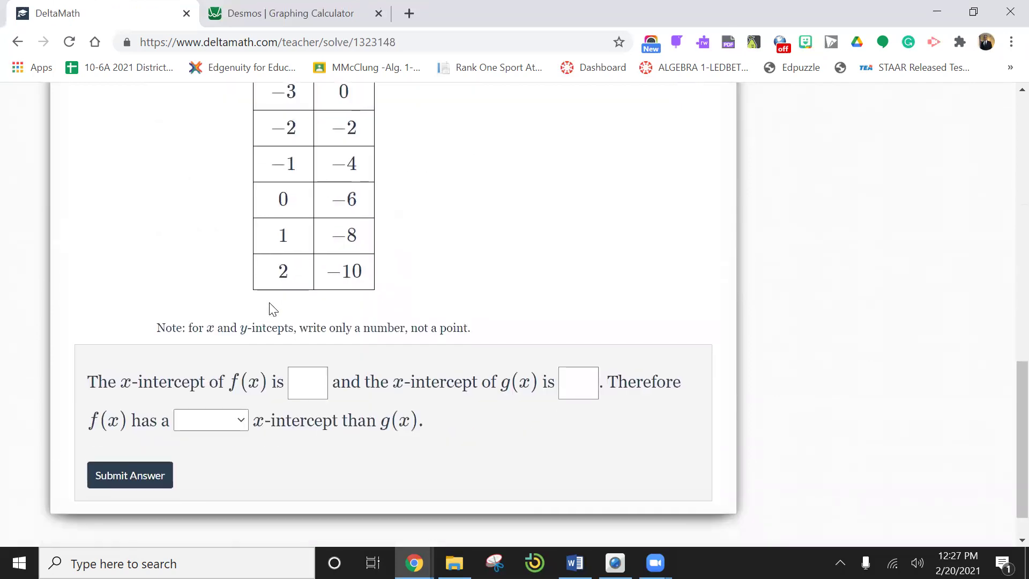
{"action": "scroll", "coordinate": [271, 305], "scroll_direction": "up", "scroll_amount": 5}
Enter 2 as the x-intercept of f(x).
{"action": "left_click_drag", "start_coordinate": [270, 107], "coordinate": [241, 424]}
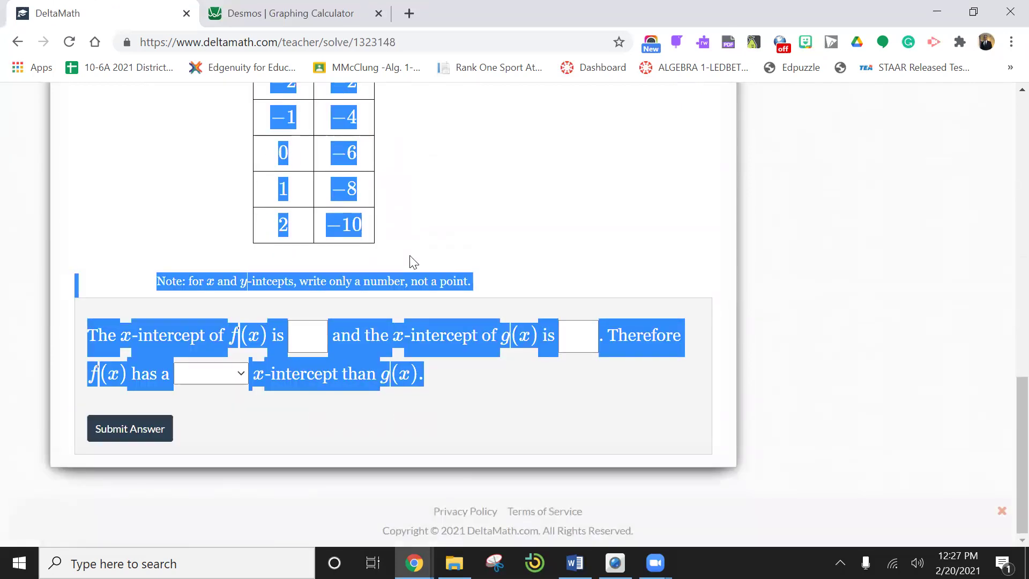
{"action": "scroll", "coordinate": [413, 255], "scroll_direction": "up", "scroll_amount": 10}
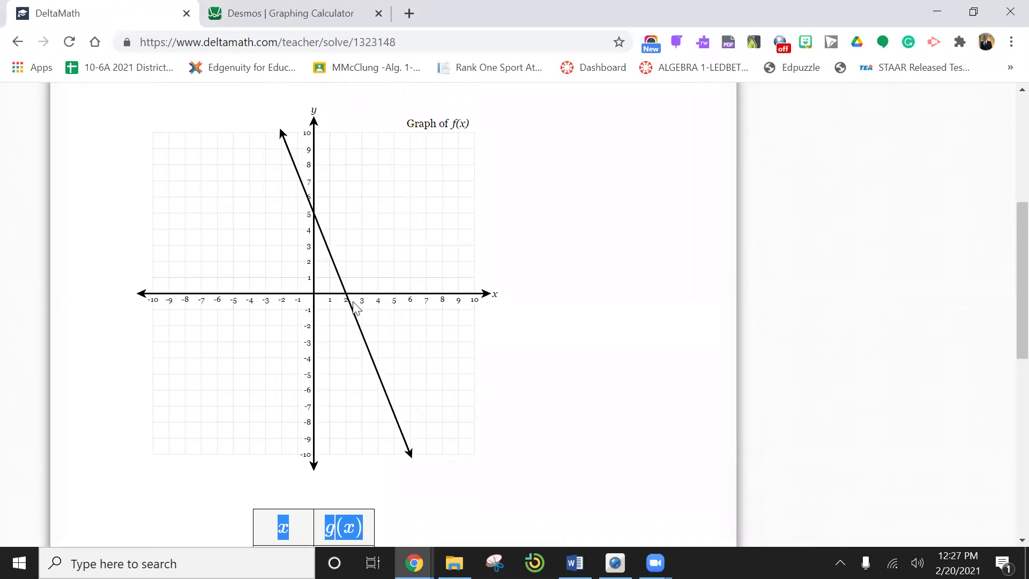
{"action": "scroll", "coordinate": [386, 315], "scroll_direction": "down", "scroll_amount": 7}
{"action": "left_click", "coordinate": [386, 315]}
{"action": "left_click", "coordinate": [304, 481]}
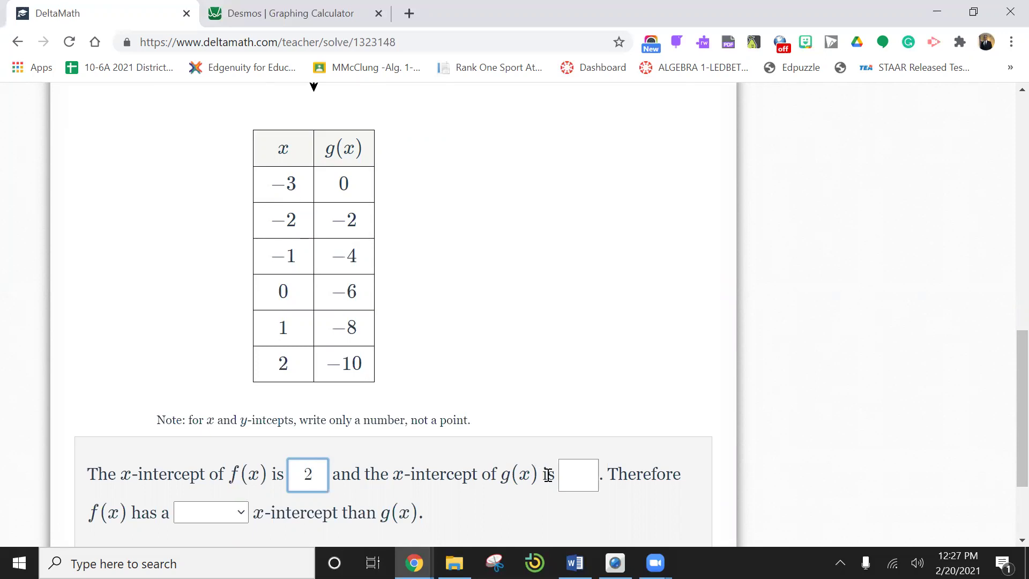
Enter −3 as g(x)'s x-intercept and choose 'greater' for f(x)'s x-intercept.
{"action": "left_click", "coordinate": [579, 479]}
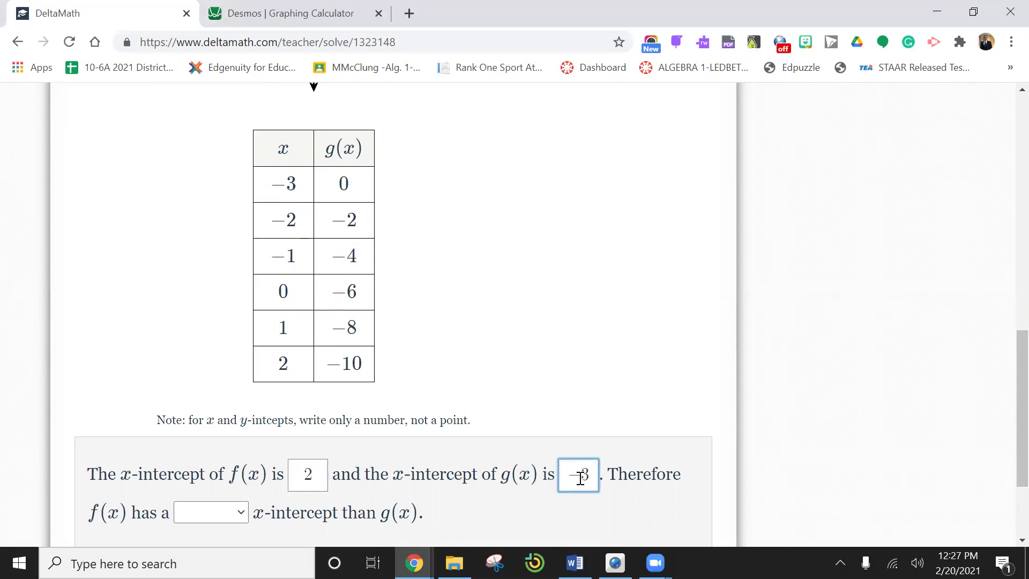
{"action": "scroll", "coordinate": [580, 475], "scroll_direction": "down", "scroll_amount": 1}
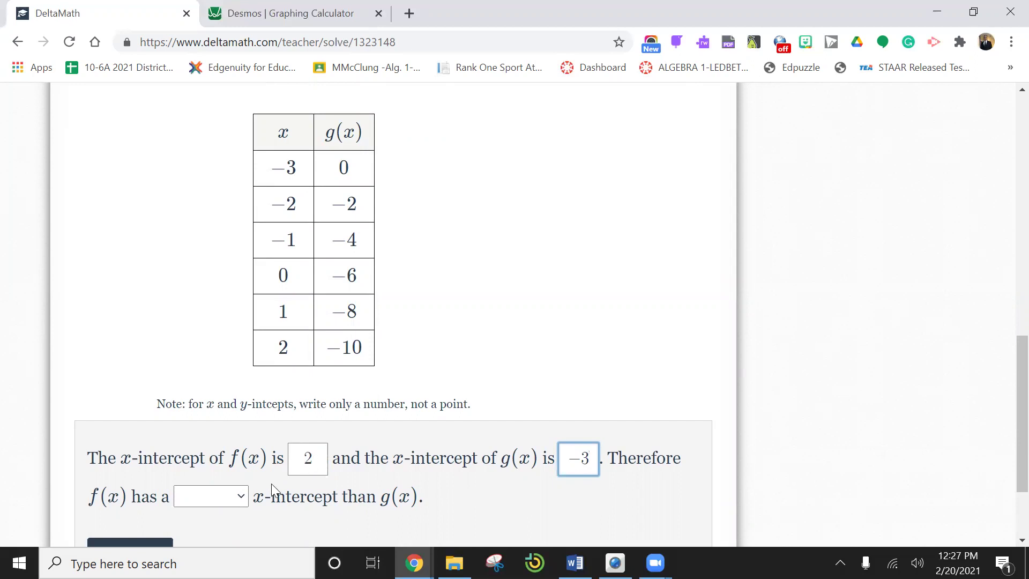
{"action": "left_click", "coordinate": [242, 497]}
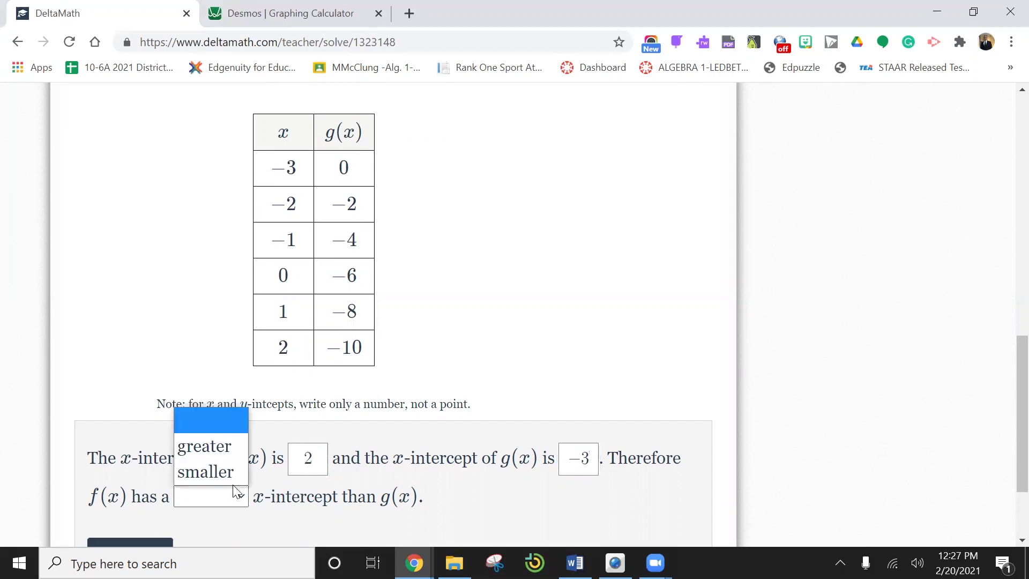
{"action": "left_click", "coordinate": [238, 450]}
Submit the answer and confirm with Yes.
{"action": "scroll", "coordinate": [408, 391], "scroll_direction": "down", "scroll_amount": 2}
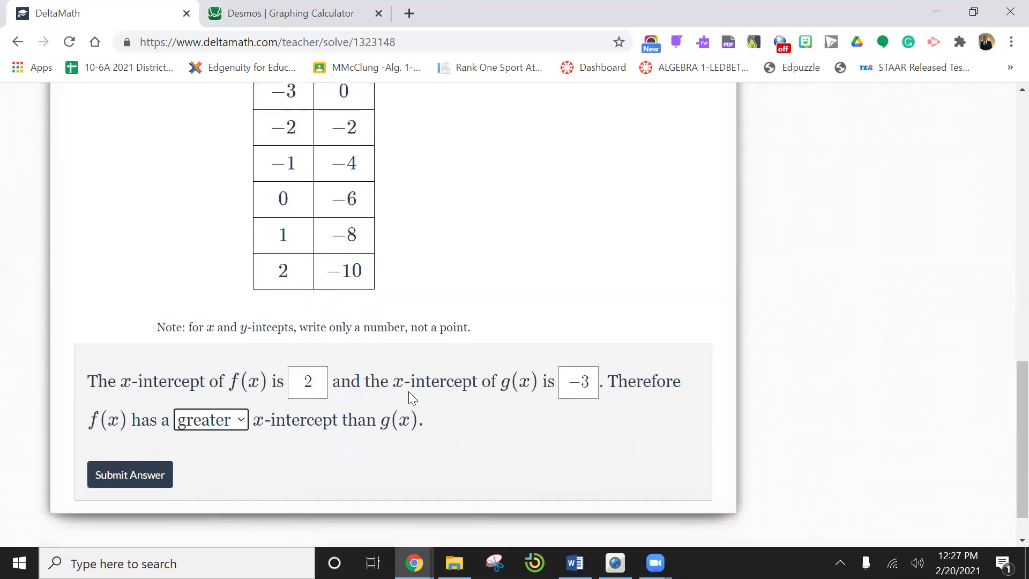
{"action": "left_click", "coordinate": [132, 475]}
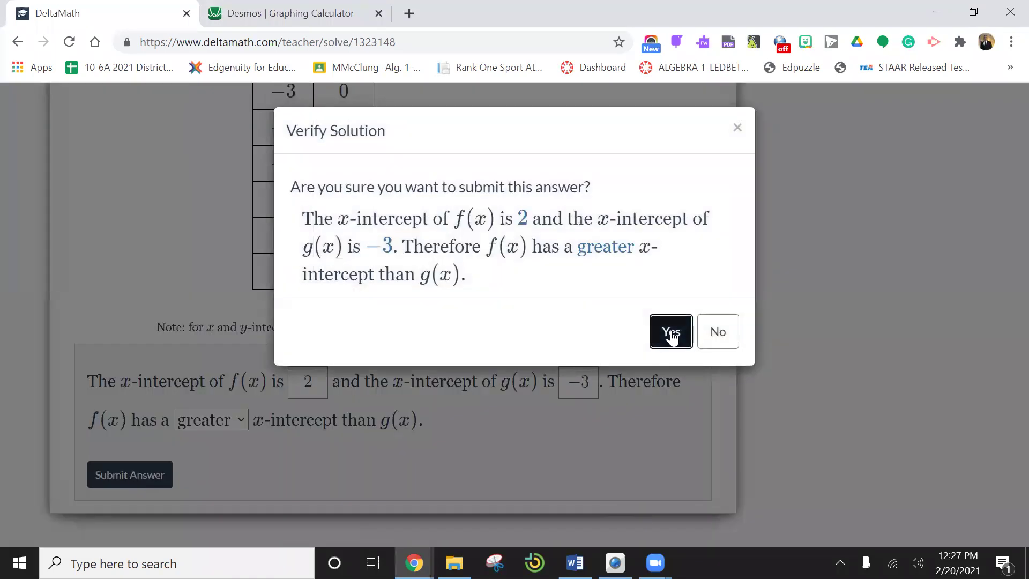
{"action": "left_click", "coordinate": [663, 339]}
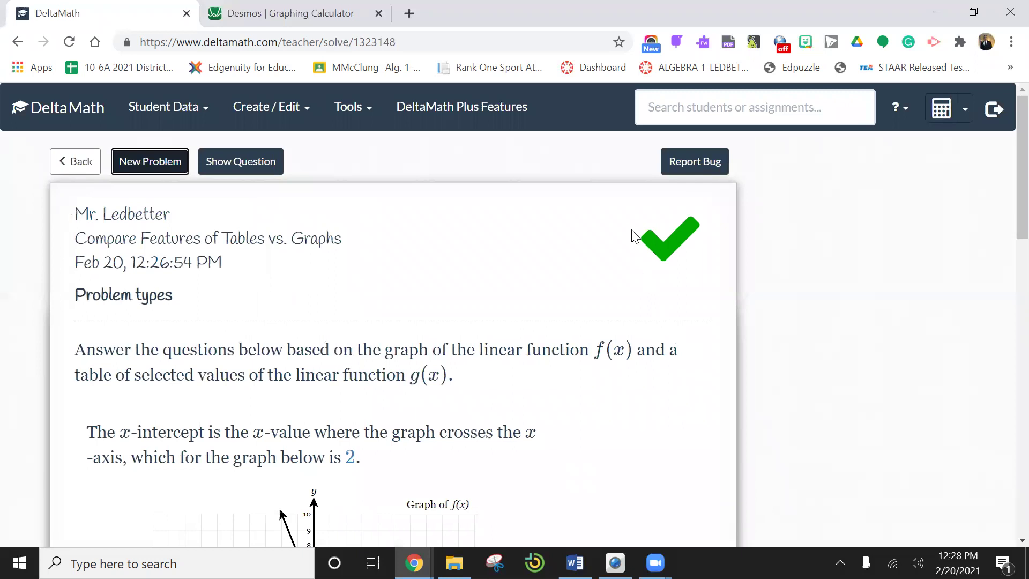
Load a new problem and scroll through the quadratic f(x) graph, g(x) table and answer blanks.
{"action": "left_click", "coordinate": [172, 161]}
{"action": "scroll", "coordinate": [302, 279], "scroll_direction": "down", "scroll_amount": 14}
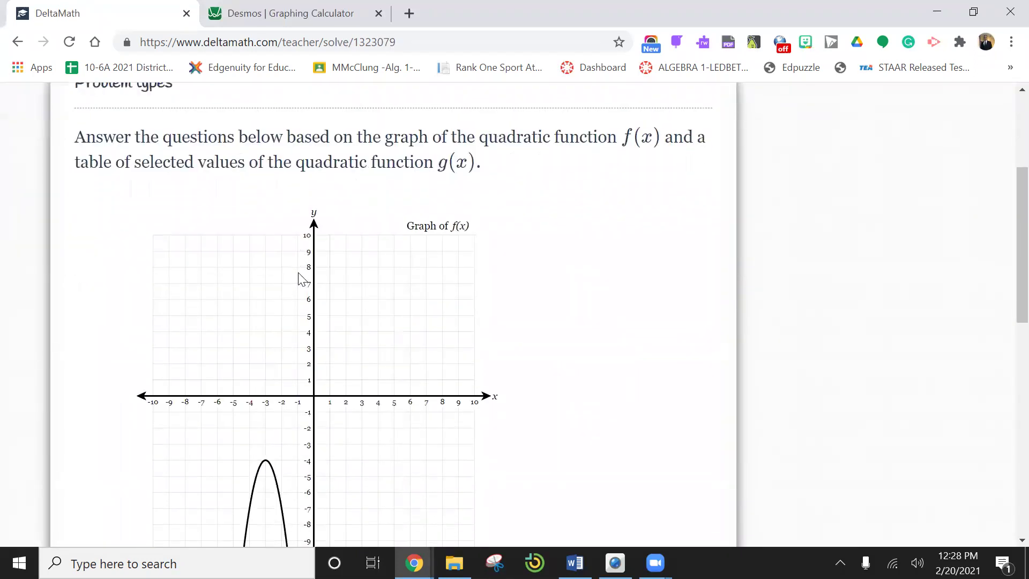
{"action": "scroll", "coordinate": [301, 259], "scroll_direction": "down", "scroll_amount": 2}
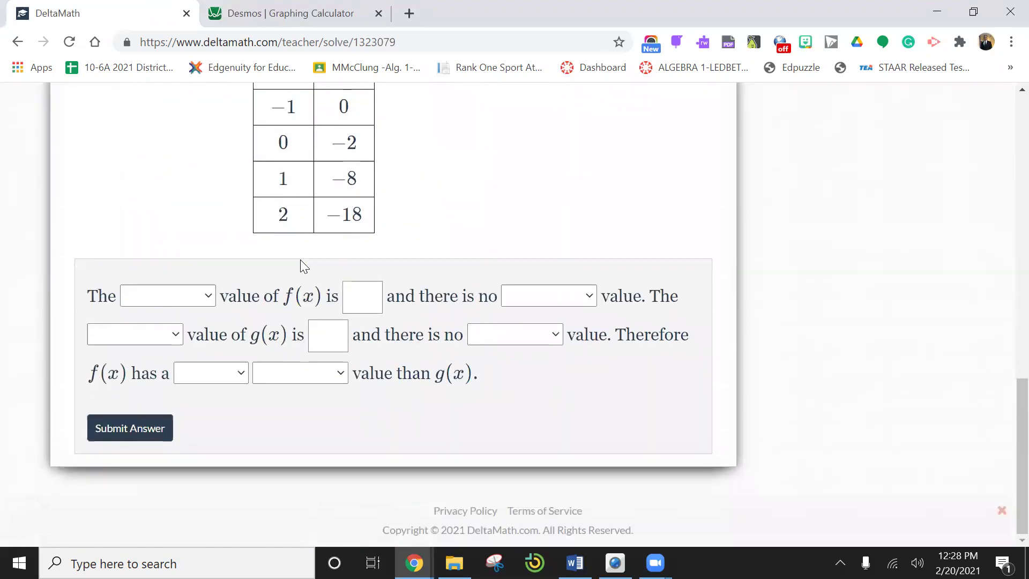
{"action": "scroll", "coordinate": [300, 259], "scroll_direction": "up", "scroll_amount": 6}
{"action": "scroll", "coordinate": [302, 265], "scroll_direction": "up", "scroll_amount": 5}
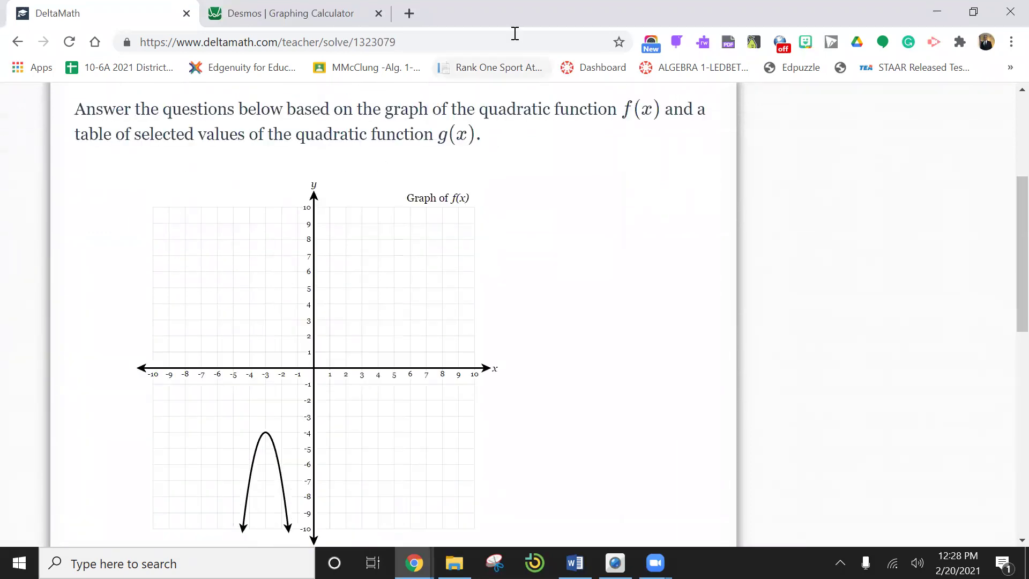